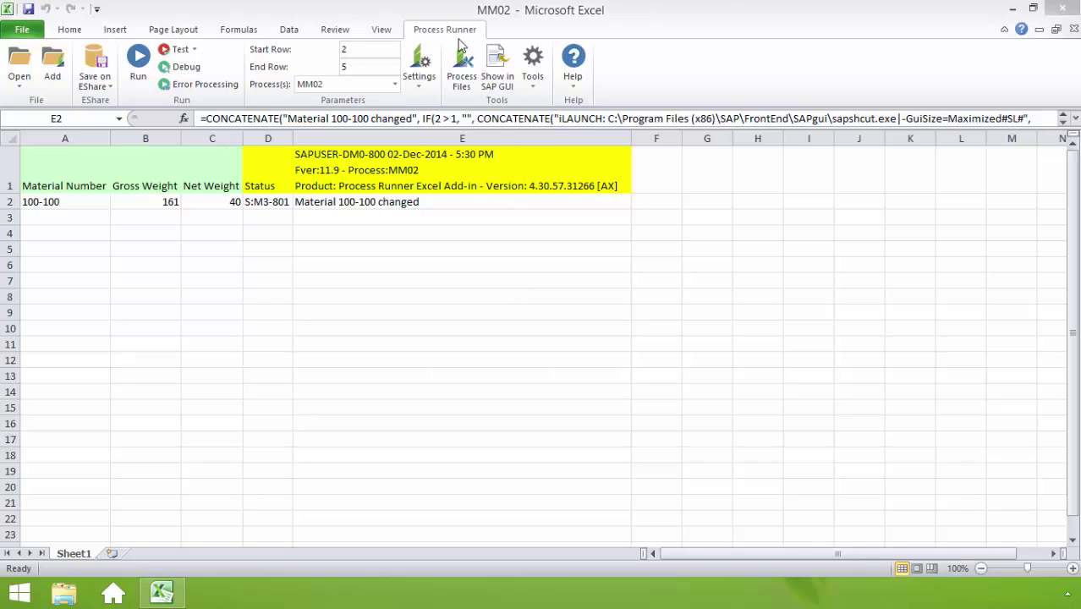
Close Excel and answer No so the MM02 workbook's changes are discarded.
left_click(69, 31)
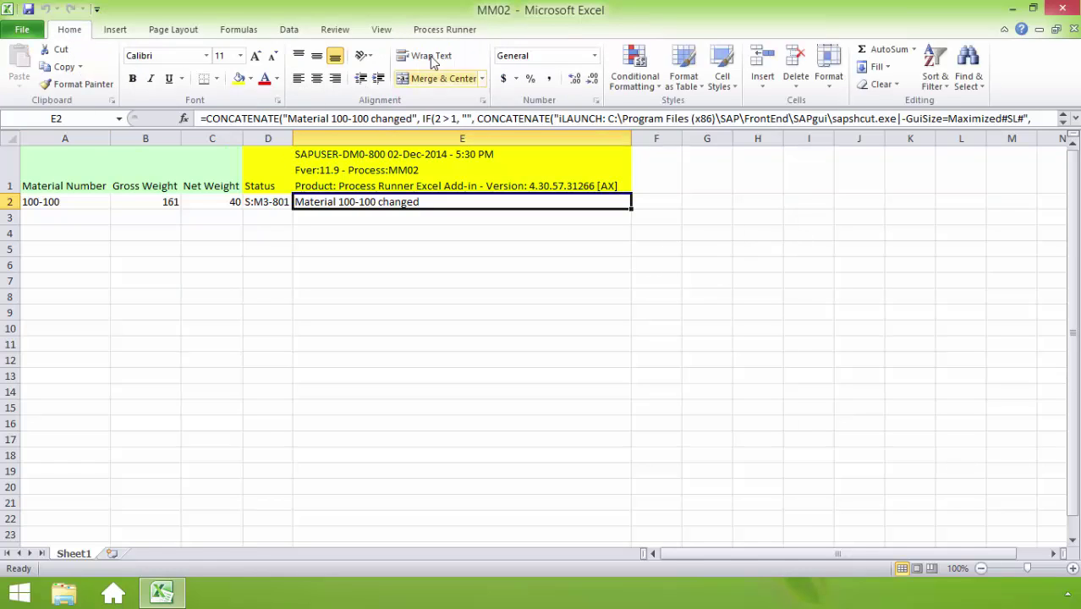
left_click(445, 30)
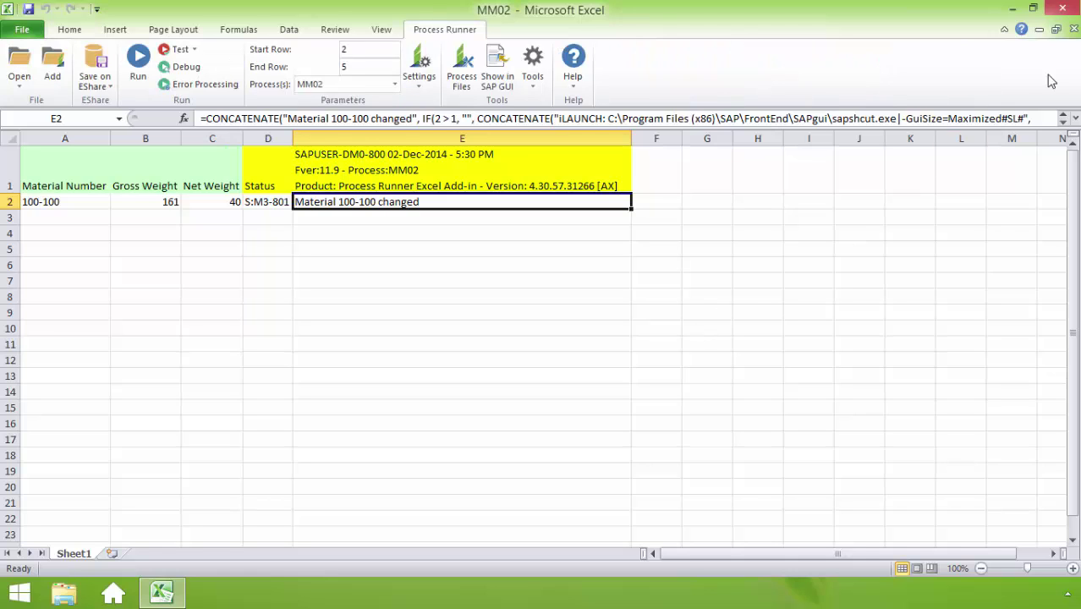
left_click(1062, 7)
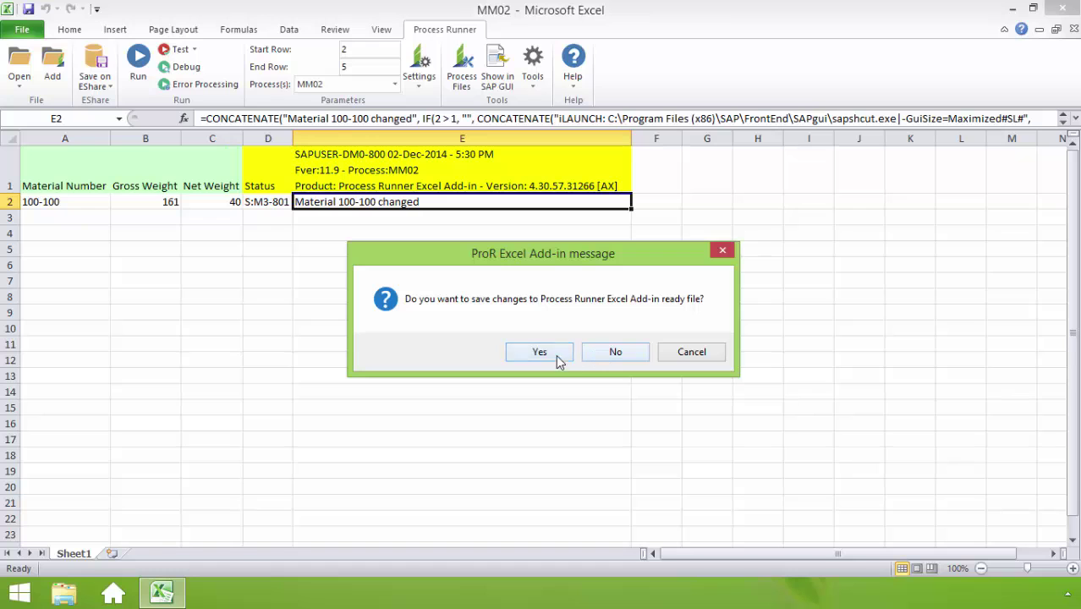
left_click(604, 354)
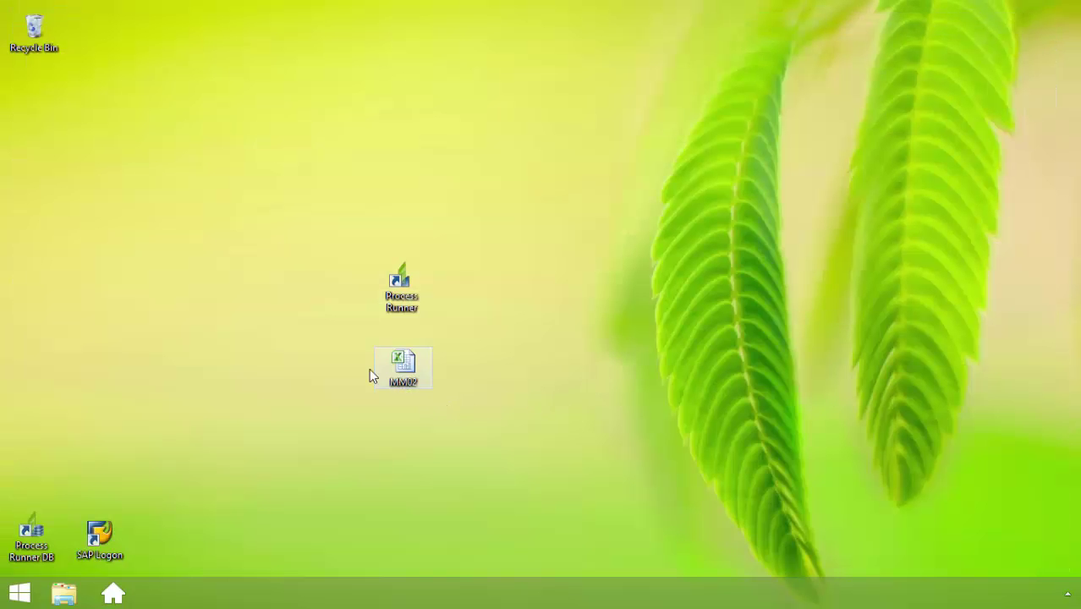
Move the MM02 workbook to the Recycle Bin and launch the Process Runner evaluation version.
left_click_drag(404, 365, 34, 38)
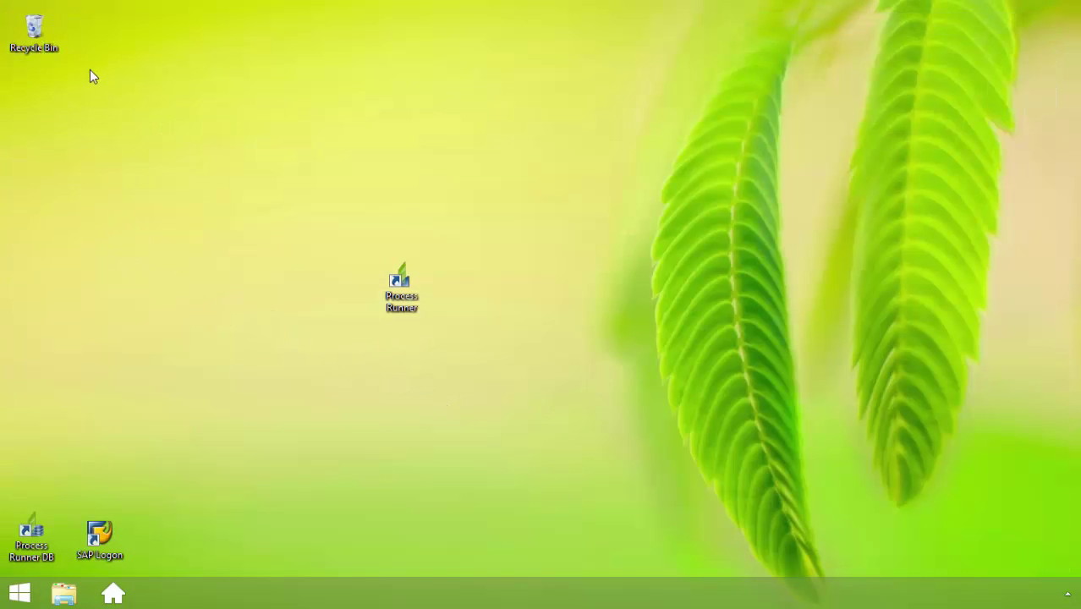
double_click(405, 279)
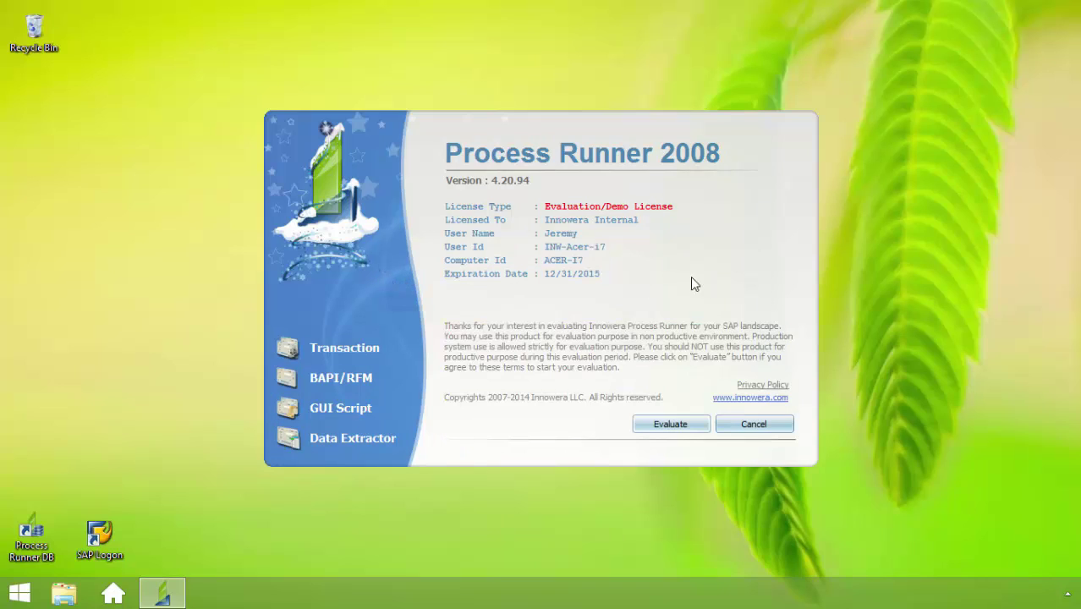
left_click(669, 424)
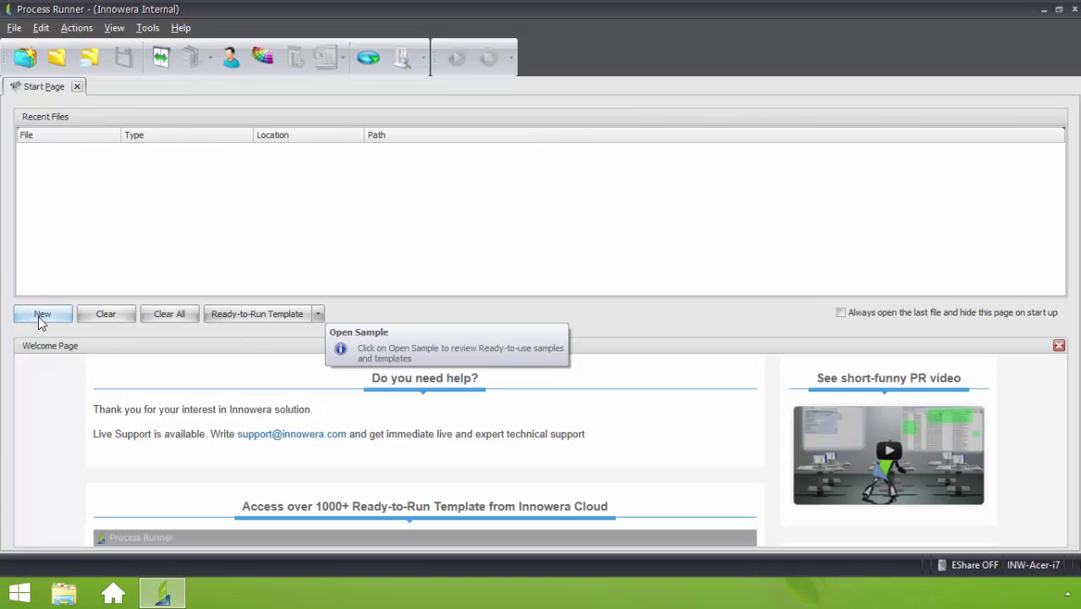
Create a new process with transaction code MM02 and start recording it.
left_click(40, 317)
left_click(556, 72)
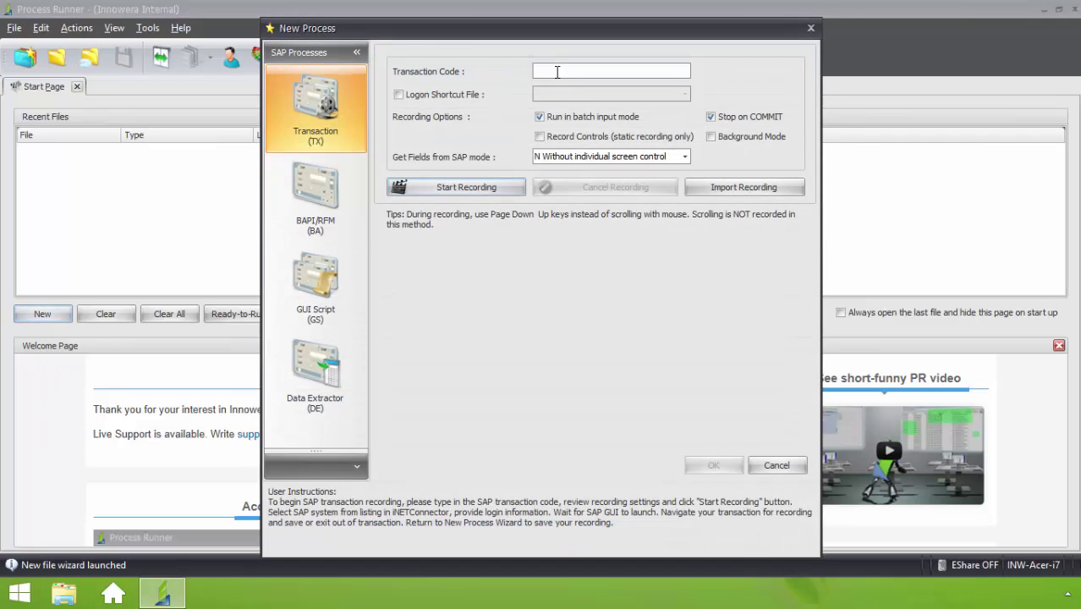
type("MM02")
left_click(471, 189)
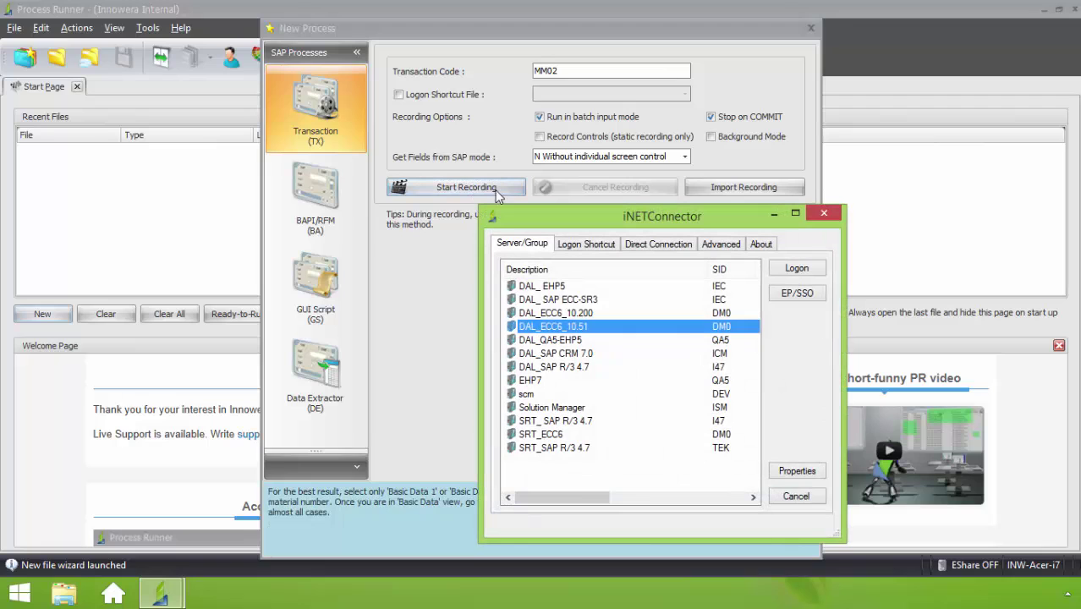
Log on to SAP system DAL_ECC6_10.51, client 800, with the account password.
left_click(793, 268)
type("******")
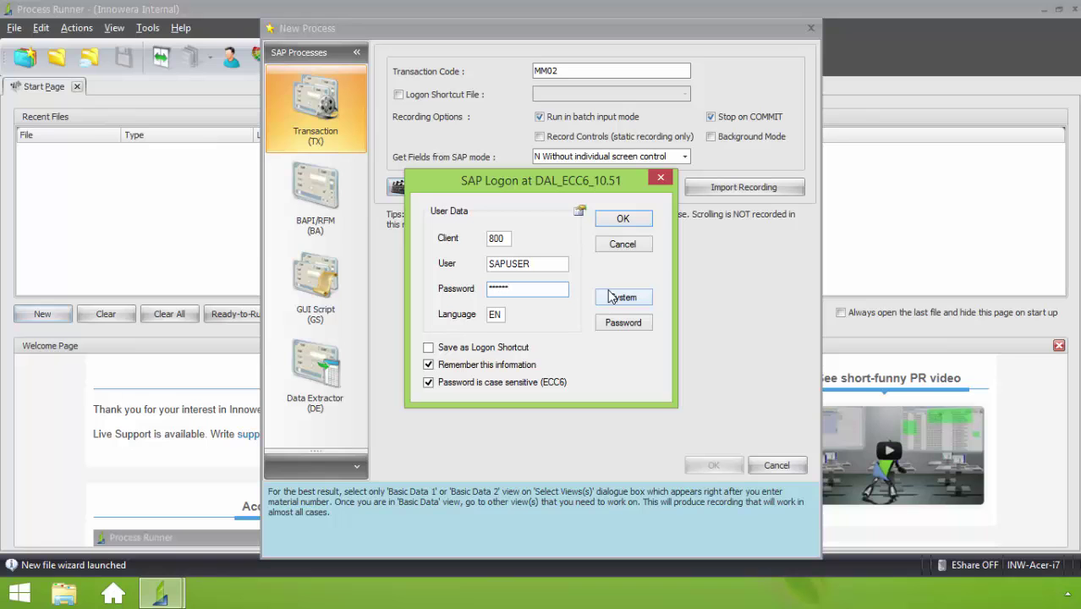
left_click(607, 219)
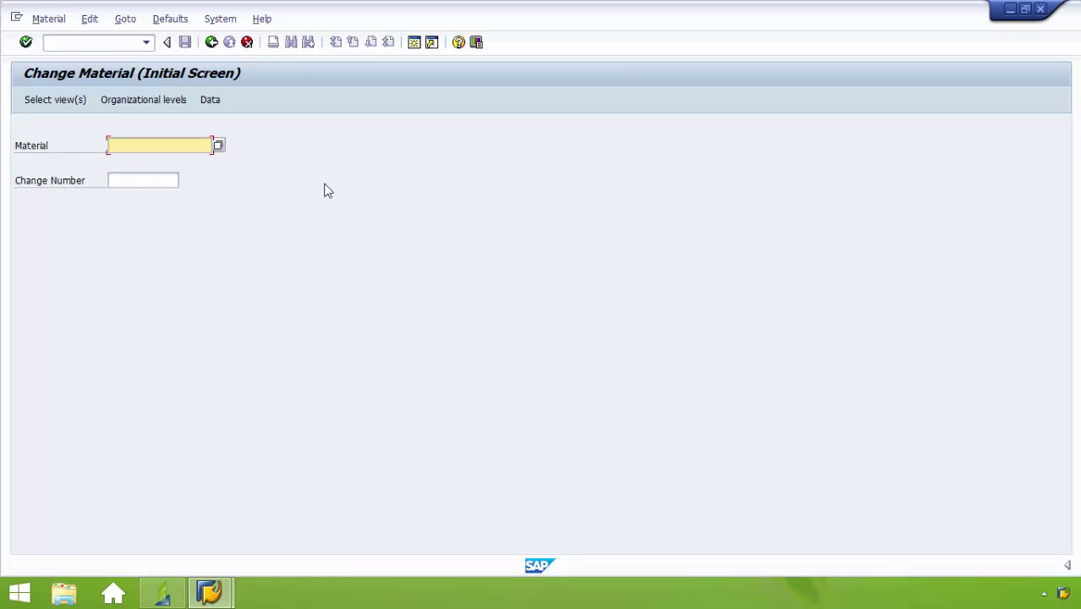
Open material 100-100 in its Basic Data 1 view.
type("100-100")
left_click(25, 41)
left_click(240, 206)
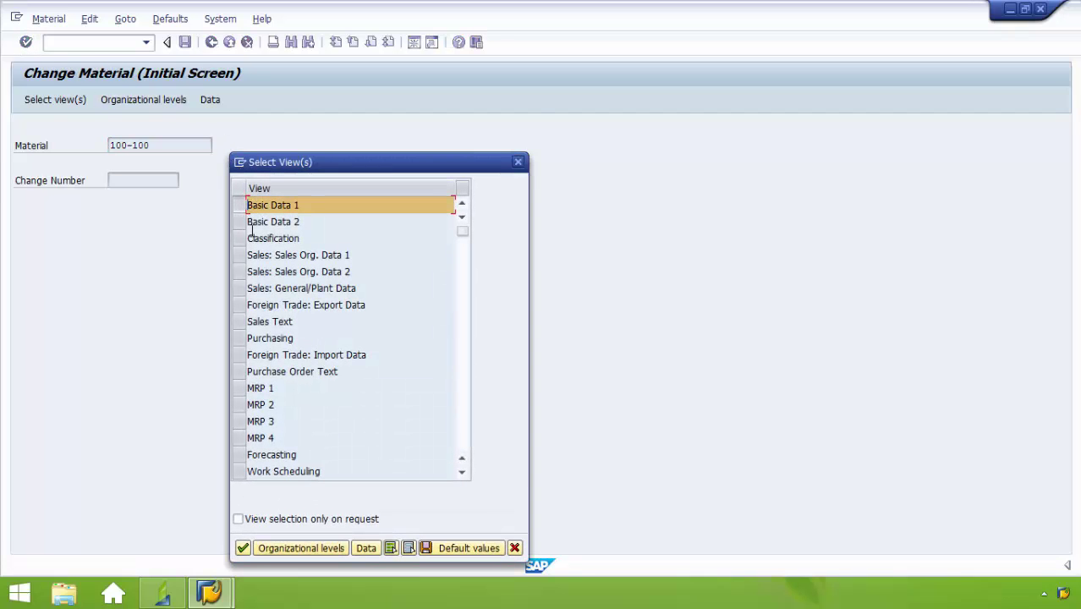
left_click(243, 548)
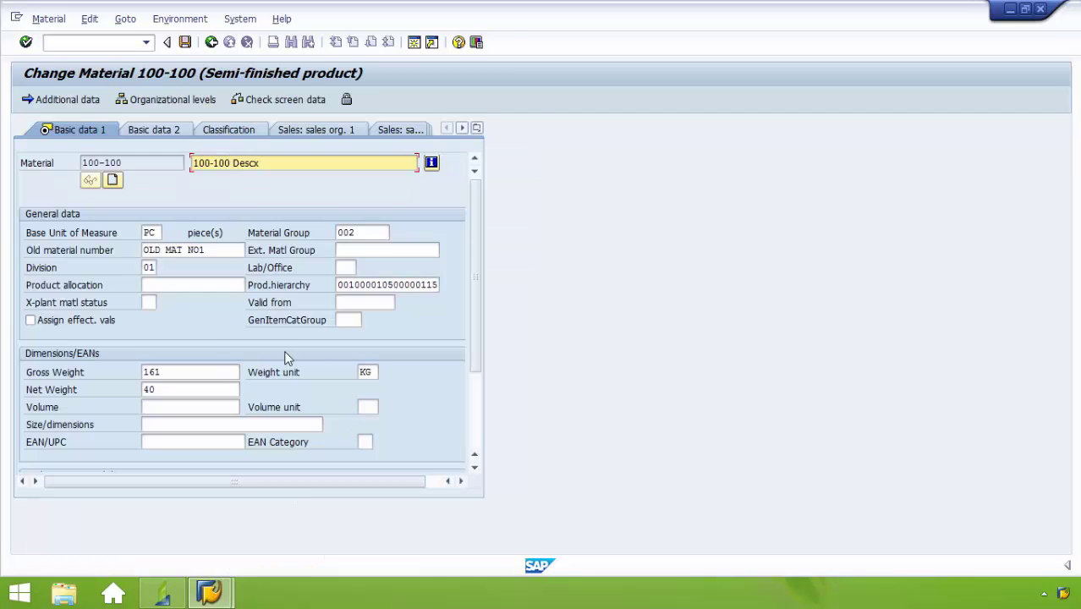
Change gross weight to 160 and net weight to 41, then save the material.
left_click(199, 373)
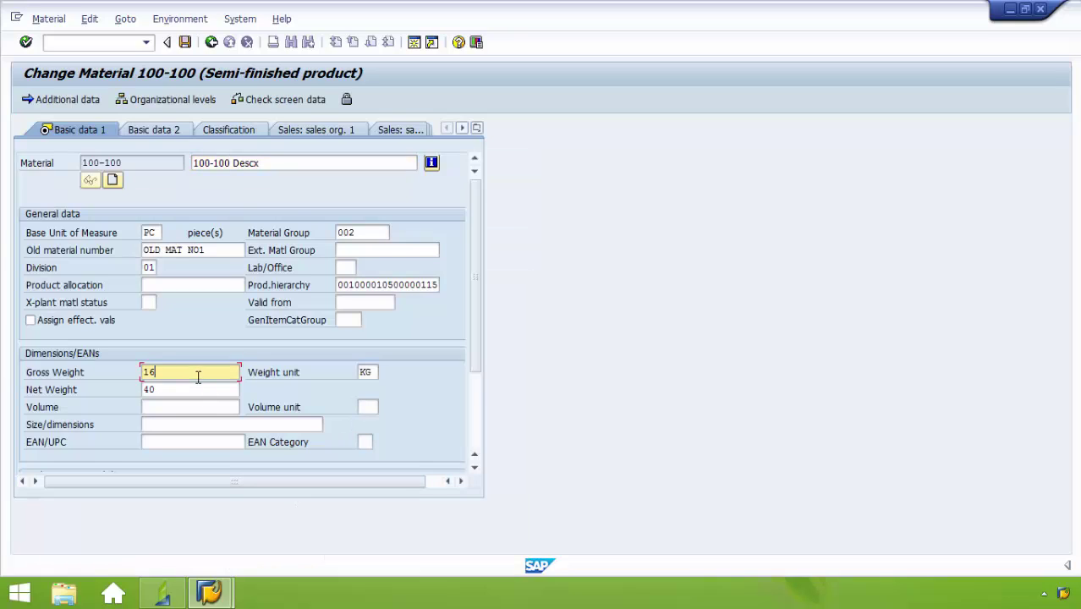
type("0")
left_click(161, 388)
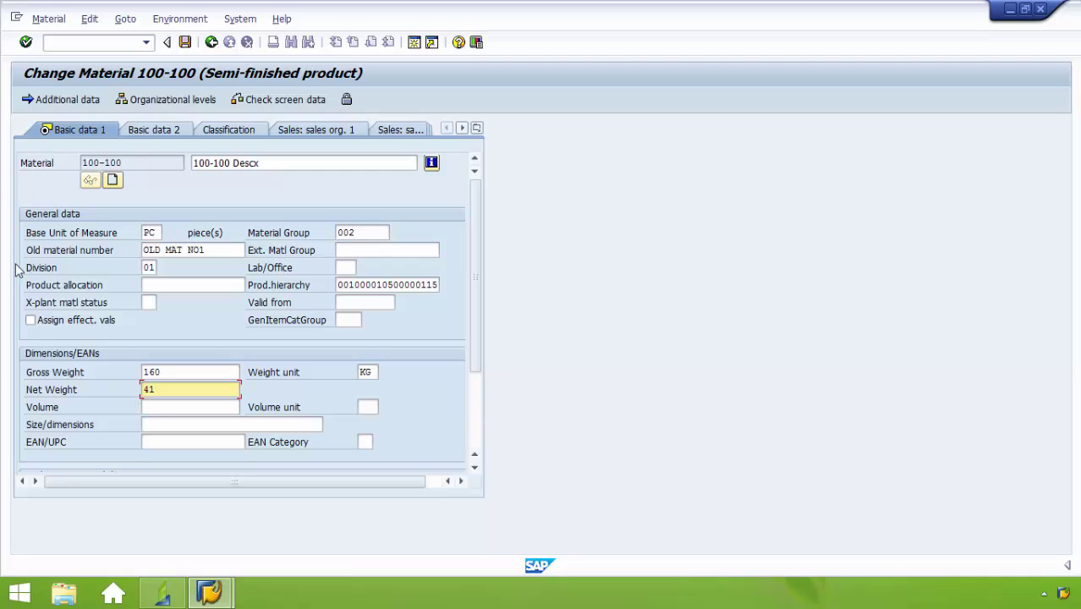
left_click(25, 42)
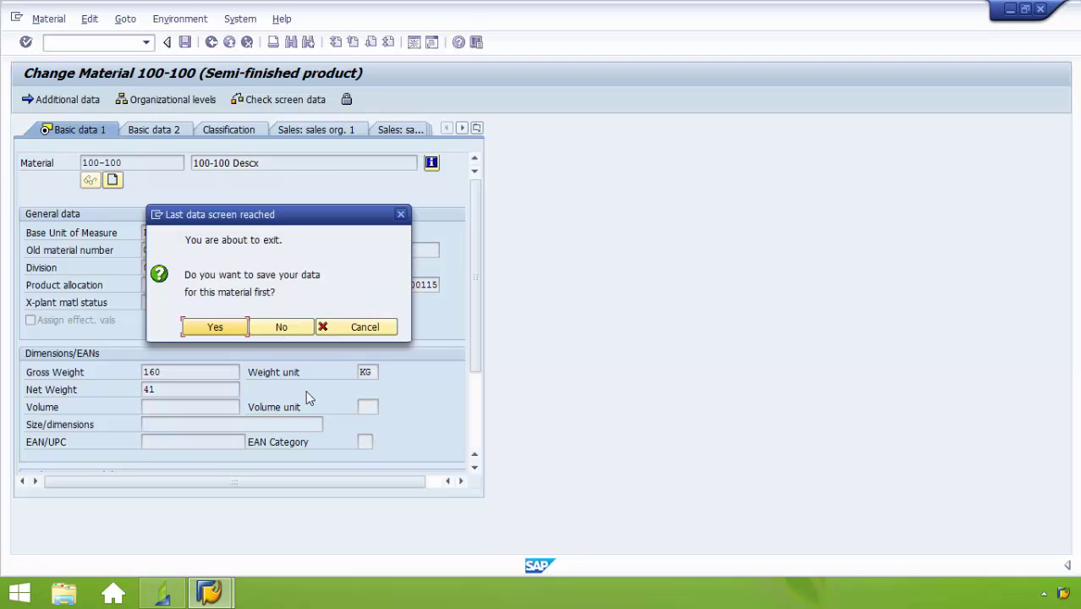
left_click(230, 327)
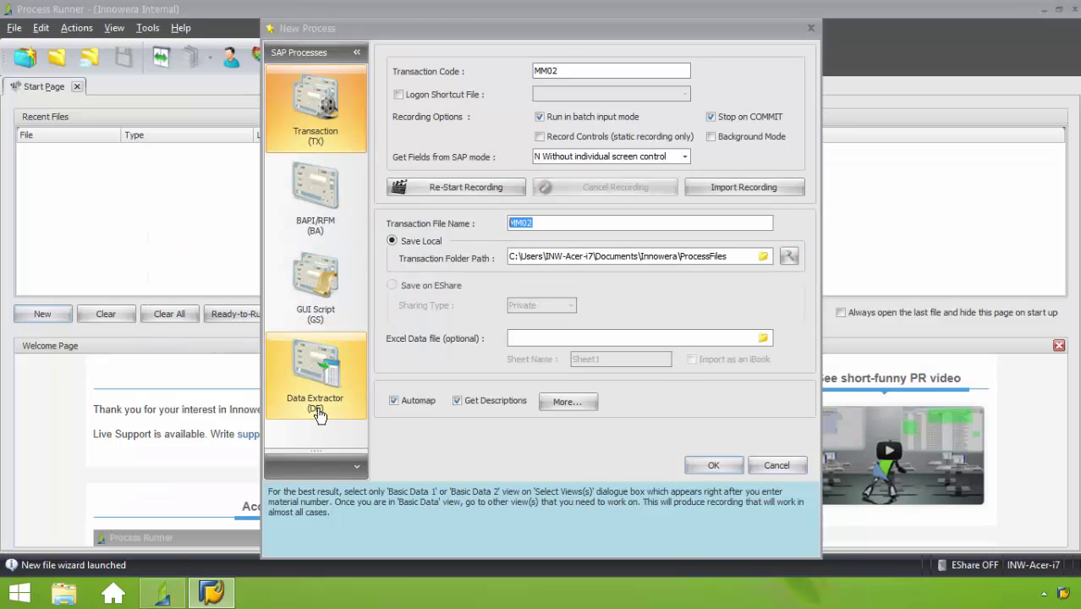
Save the recording, overwriting the existing MM02 transaction file.
left_click(712, 467)
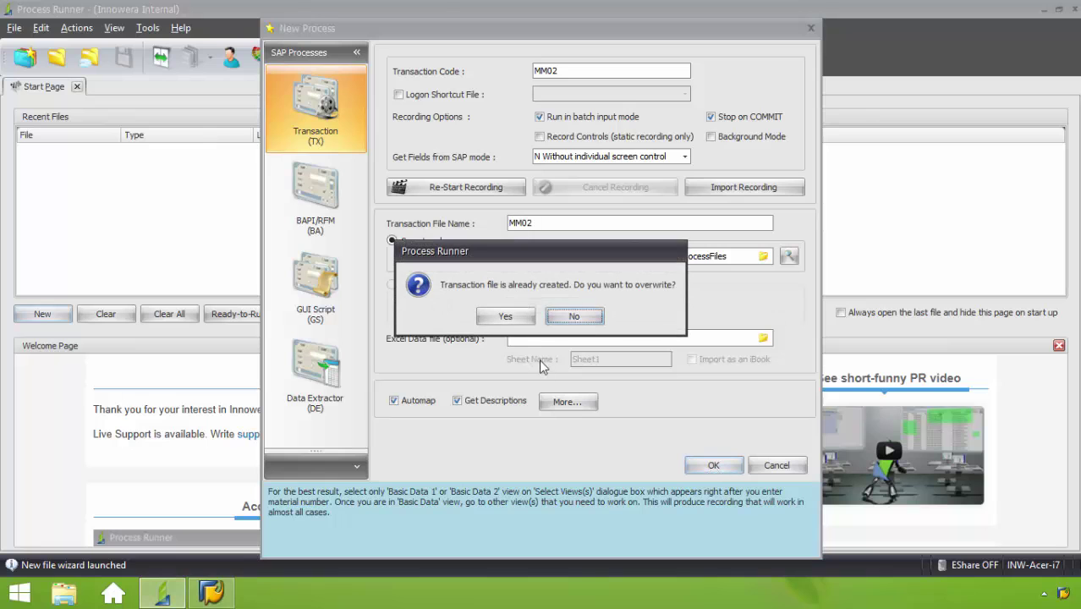
left_click(514, 316)
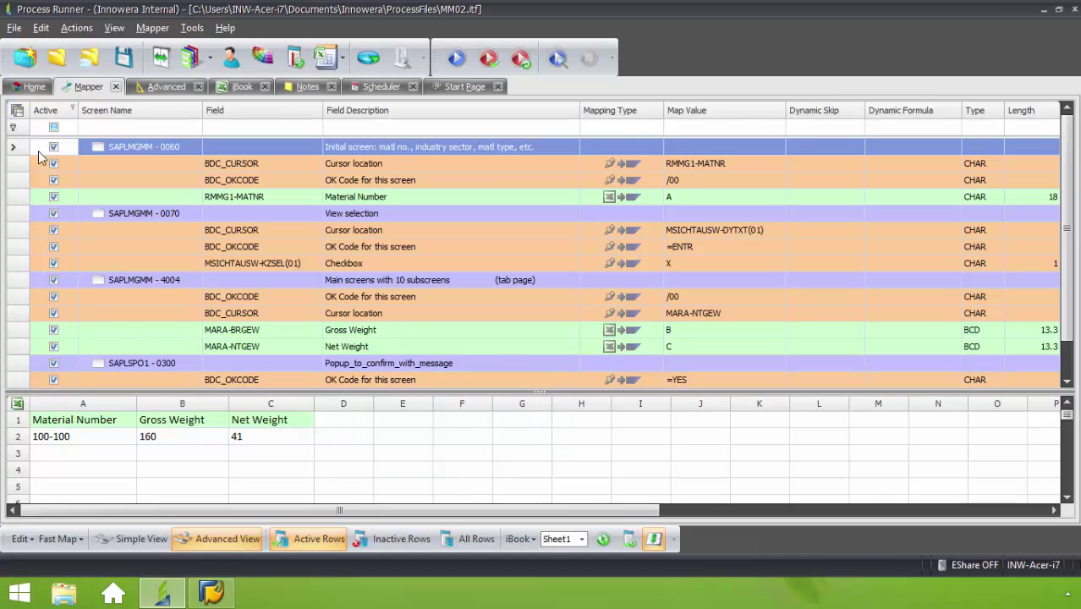
Review the Excel export options on the Home run settings page, then bring up the File commands.
left_click(32, 88)
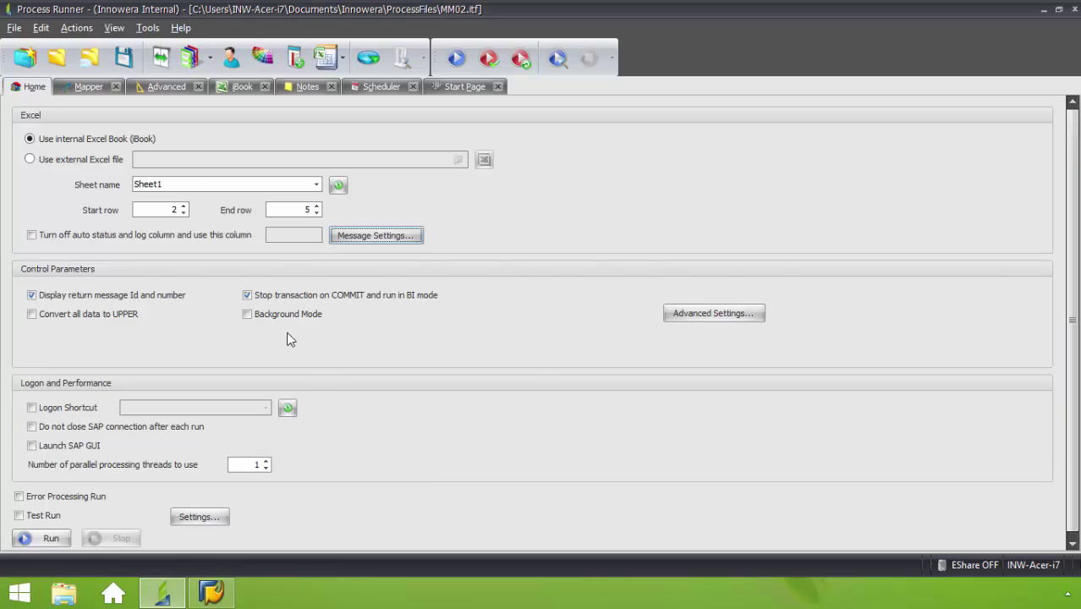
left_click(343, 61)
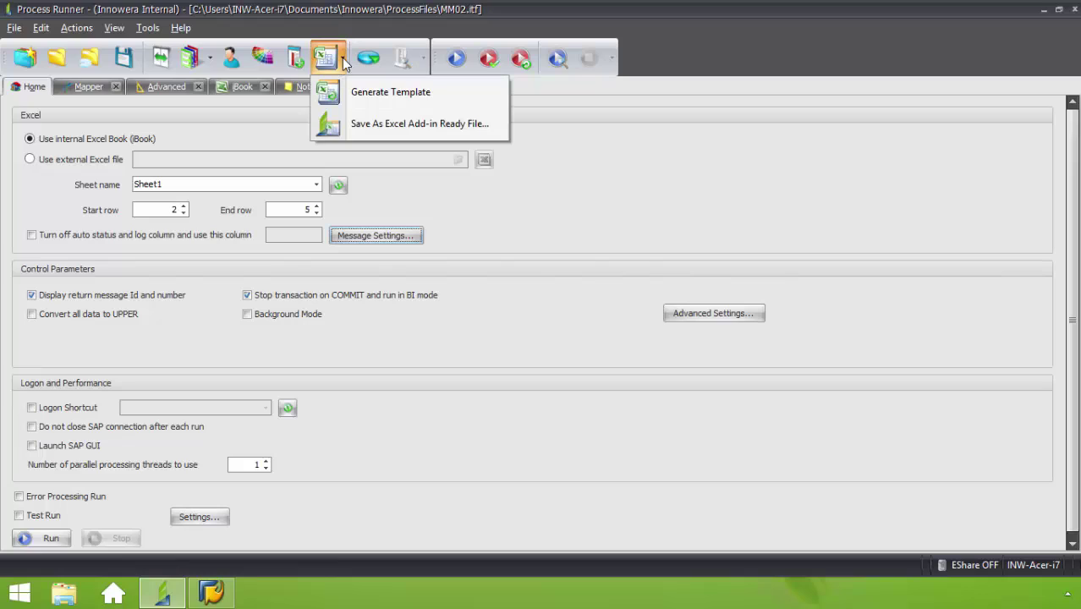
left_click(388, 127)
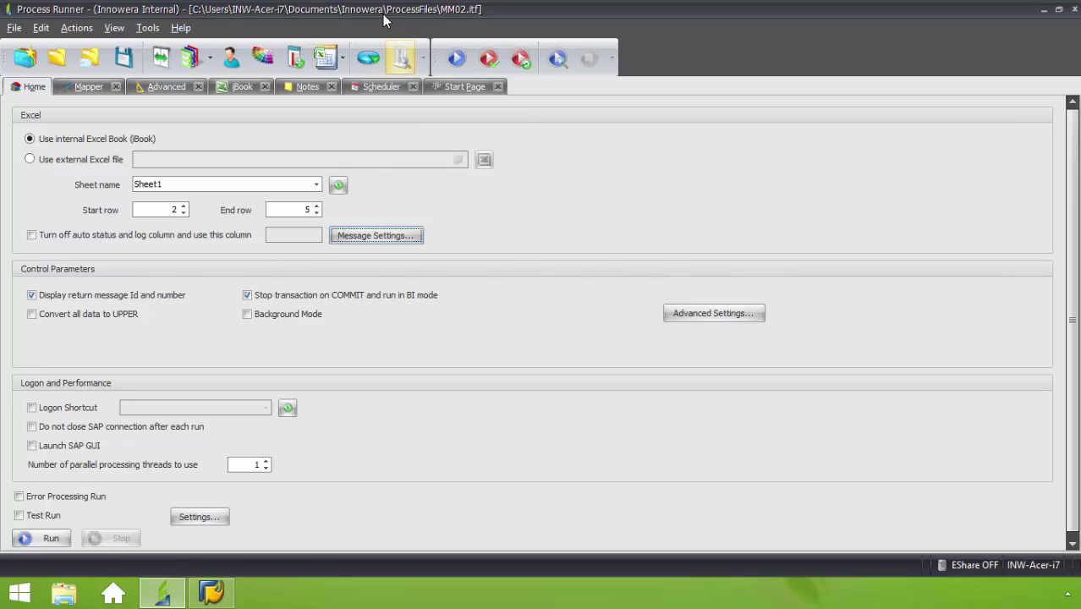
left_click(17, 29)
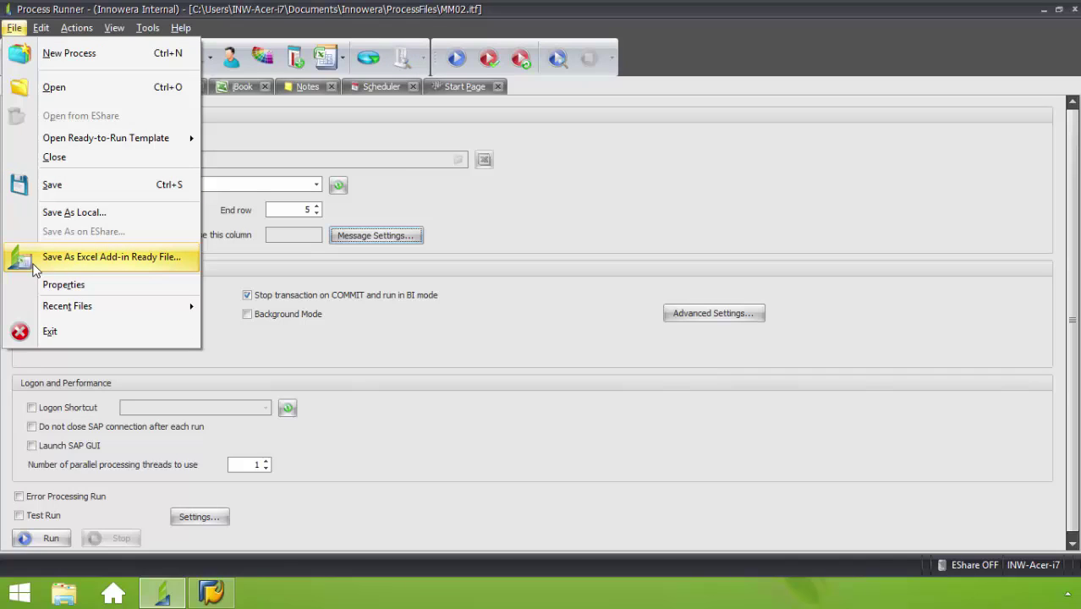
Start generating the MM02 Excel Add-in ready file, acknowledging the flicker warning.
left_click(35, 267)
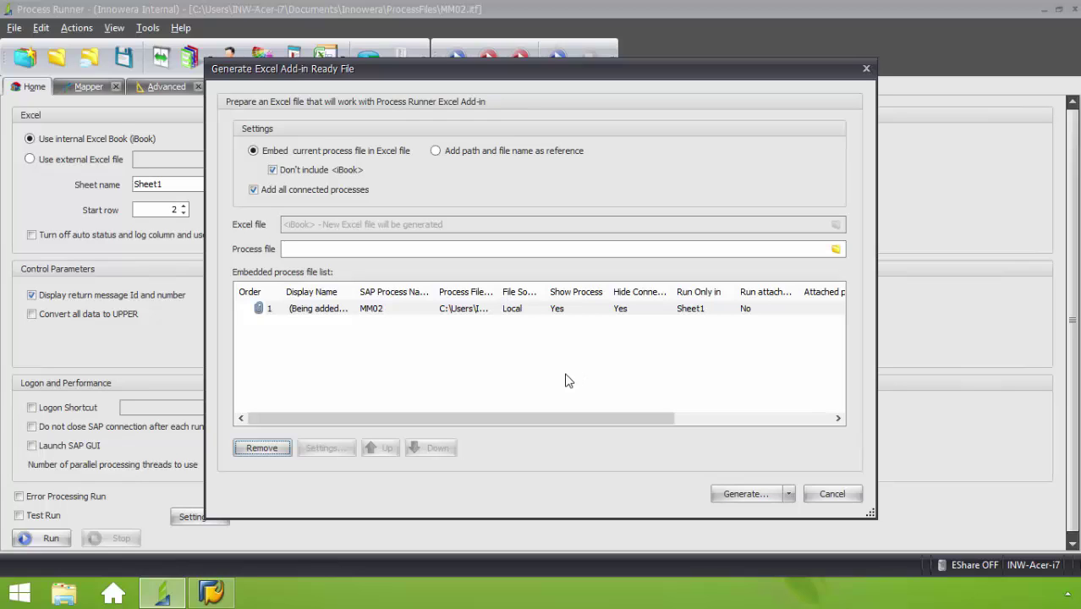
left_click(757, 494)
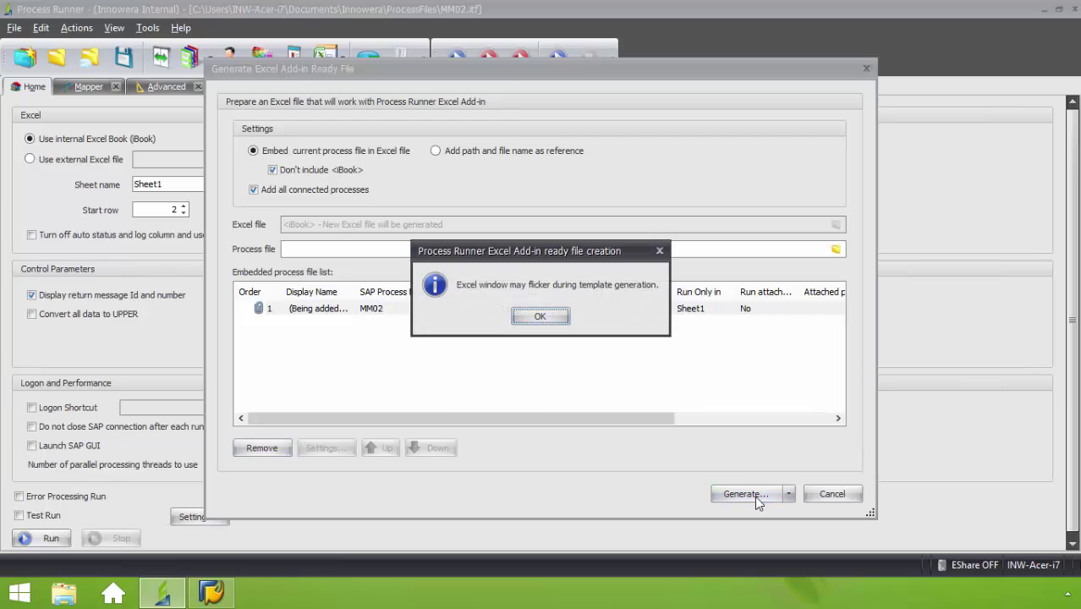
left_click(544, 315)
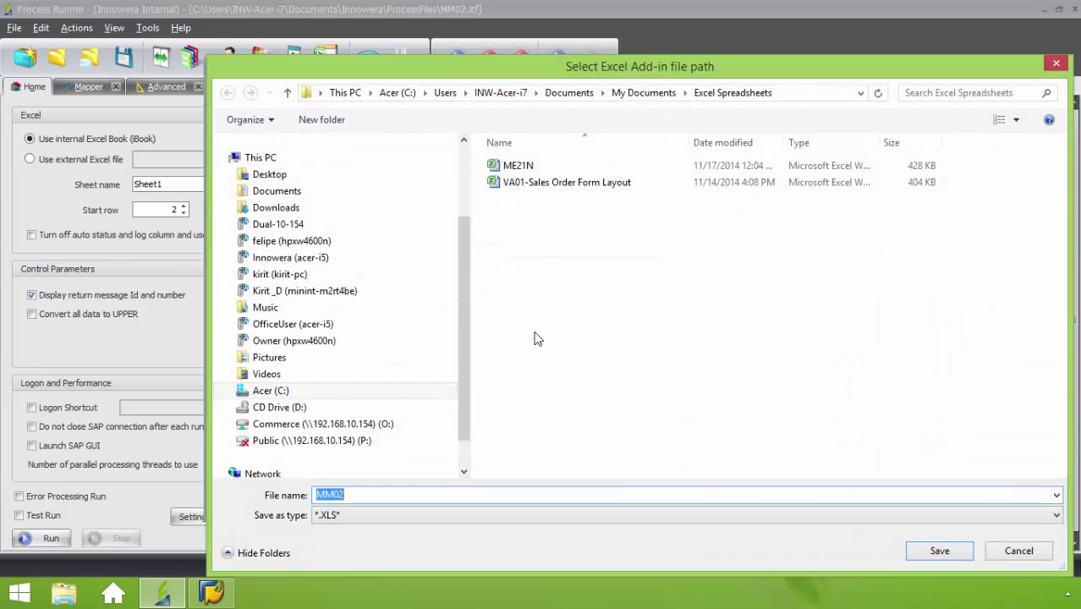
Save the ready file to the Desktop, then close Process Runner.
left_click_drag(463, 425, 307, 271)
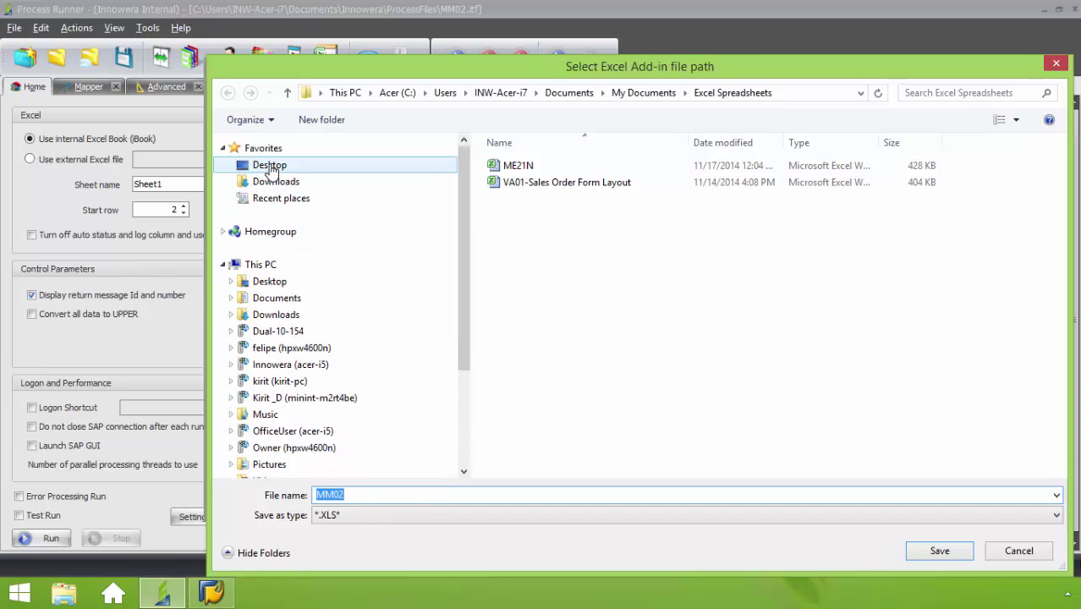
left_click(270, 167)
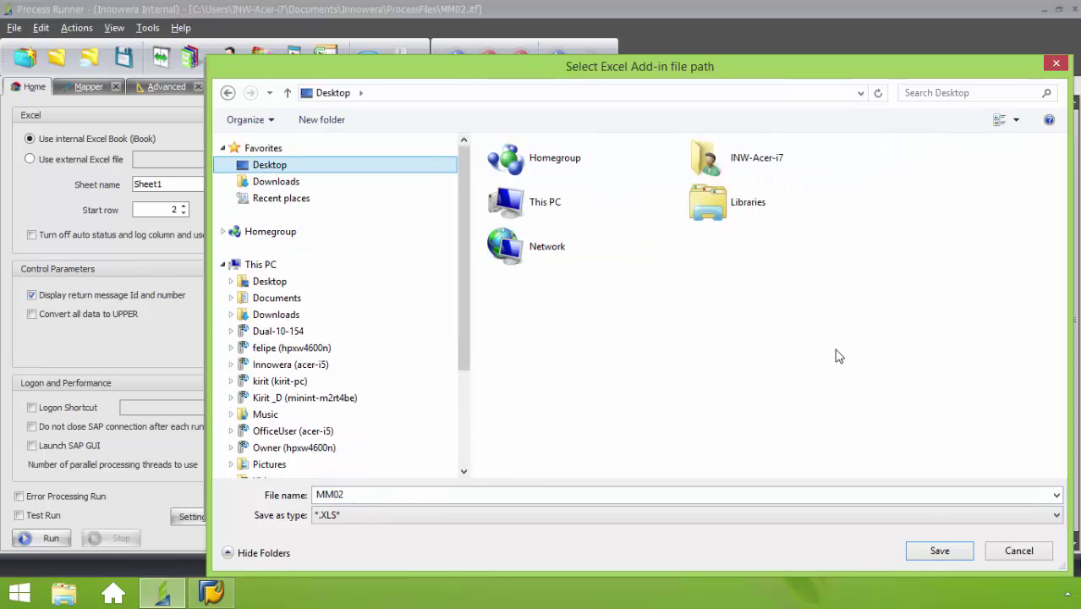
left_click(943, 548)
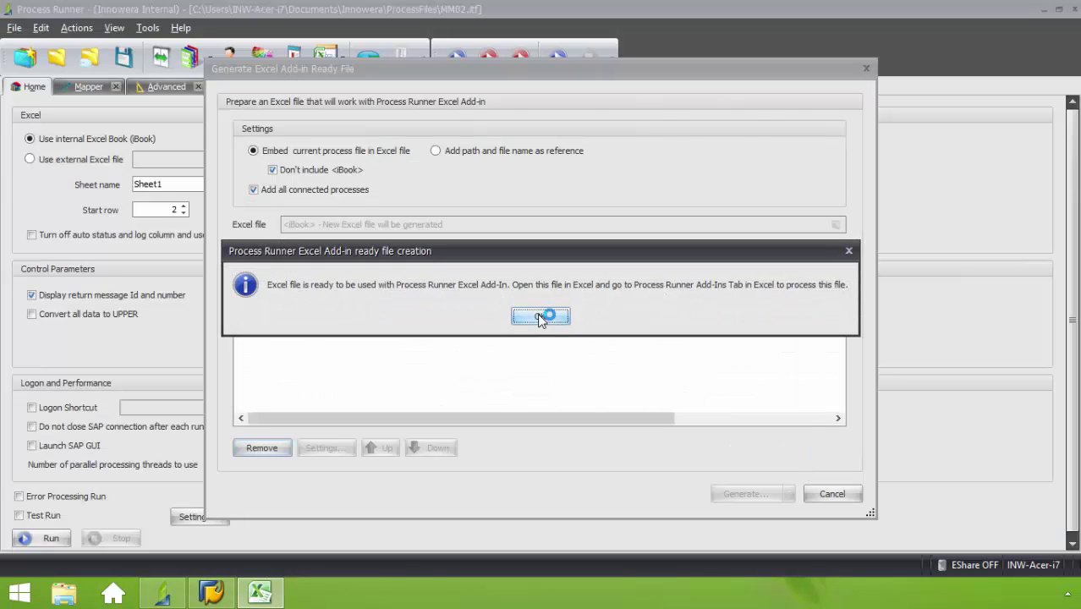
left_click(540, 317)
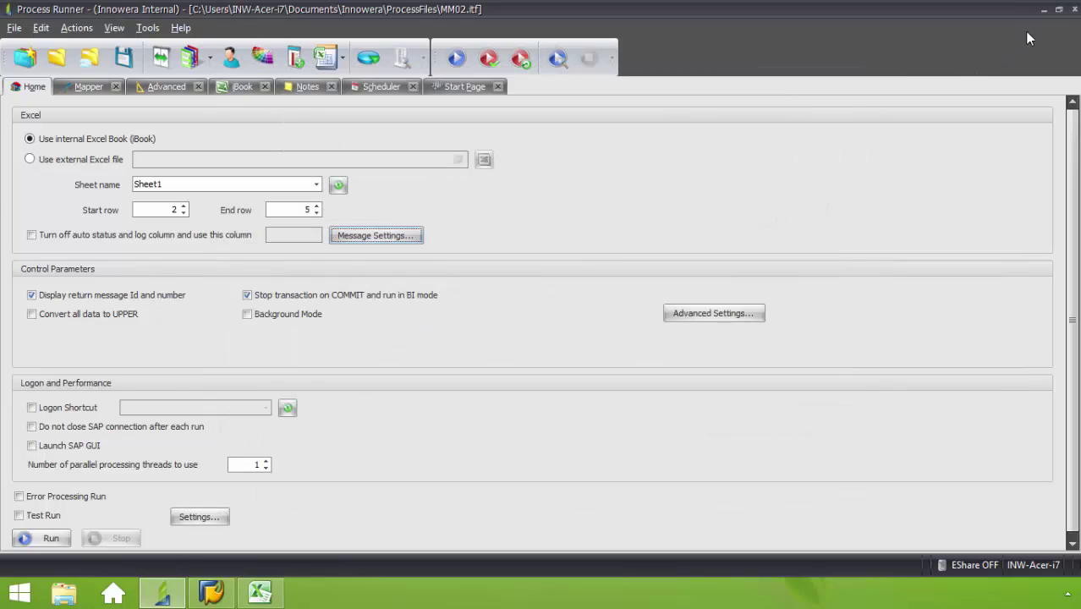
left_click(1071, 10)
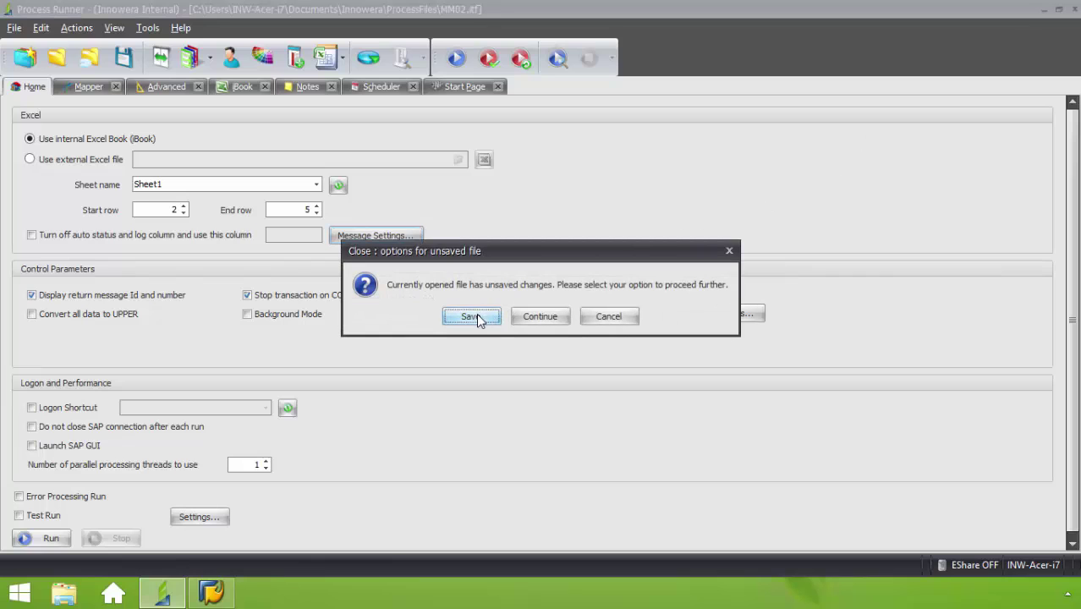
Save the process on exit, then open the MM02 workbook from the desktop in Excel.
left_click(476, 316)
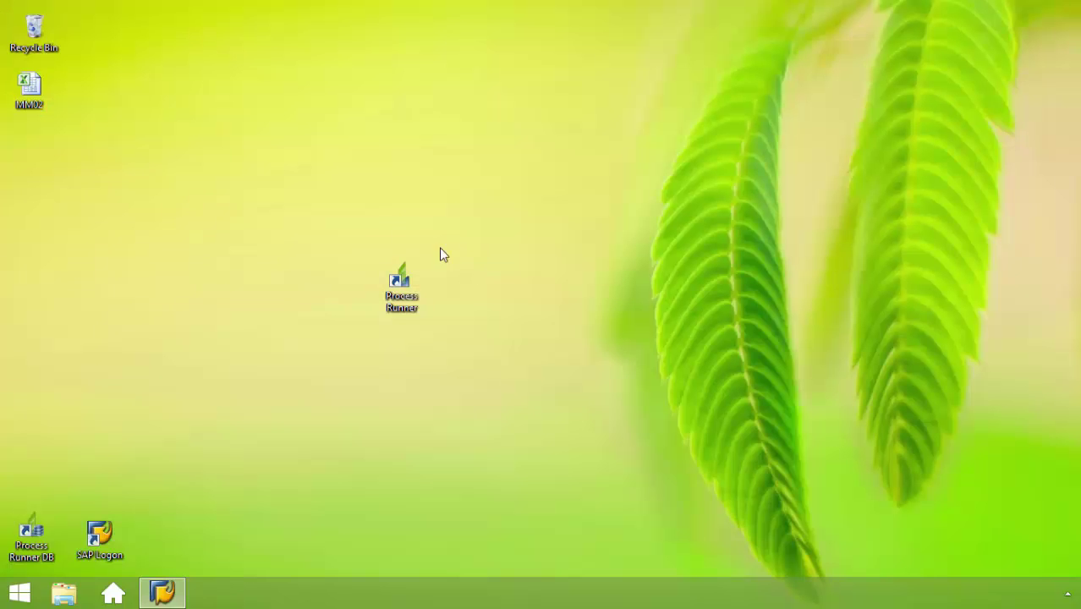
left_click_drag(34, 88, 412, 362)
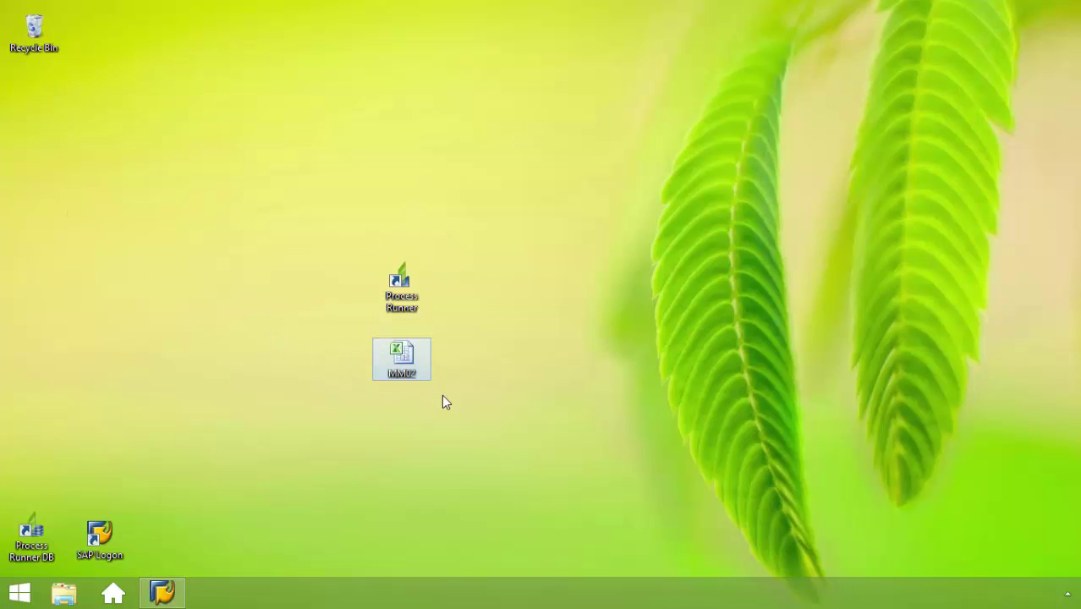
double_click(409, 358)
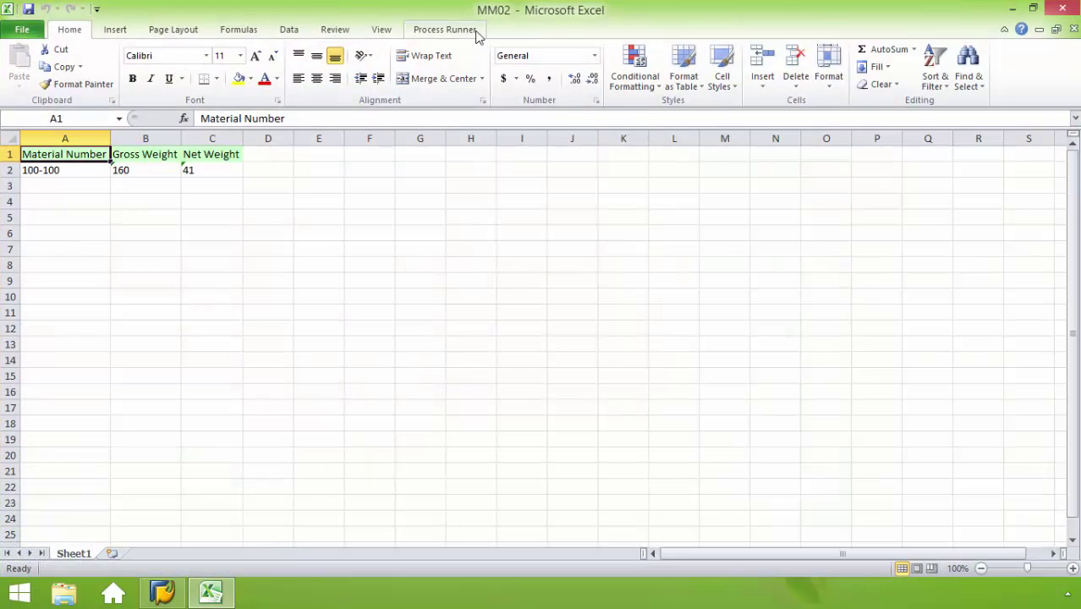
Enter materials 100-101, 100-110, 100-120 and 100-130 in cells A3 to A6.
left_click(44, 184)
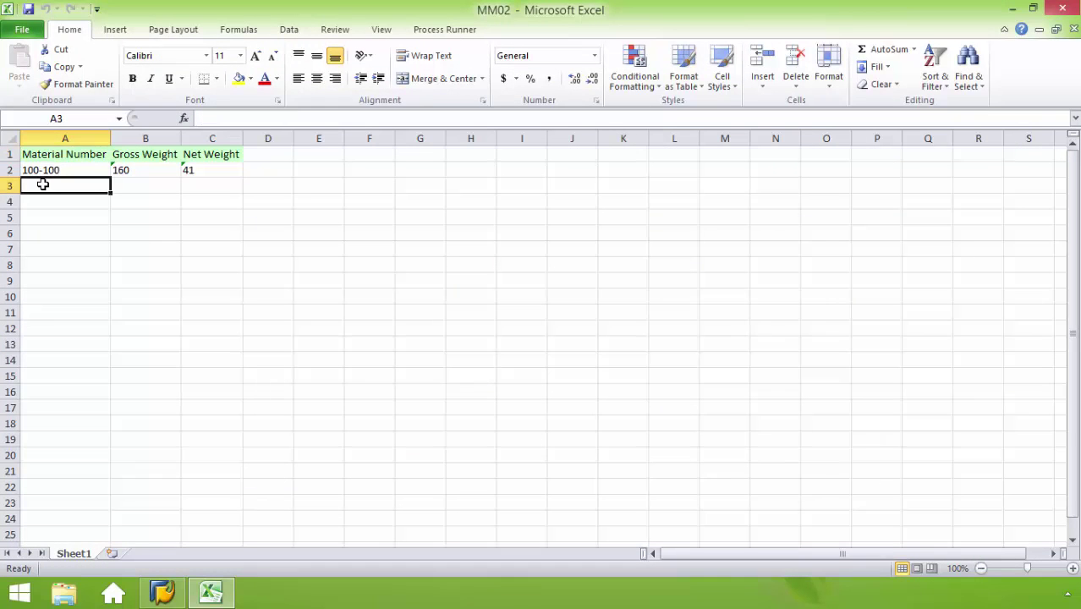
type("100")
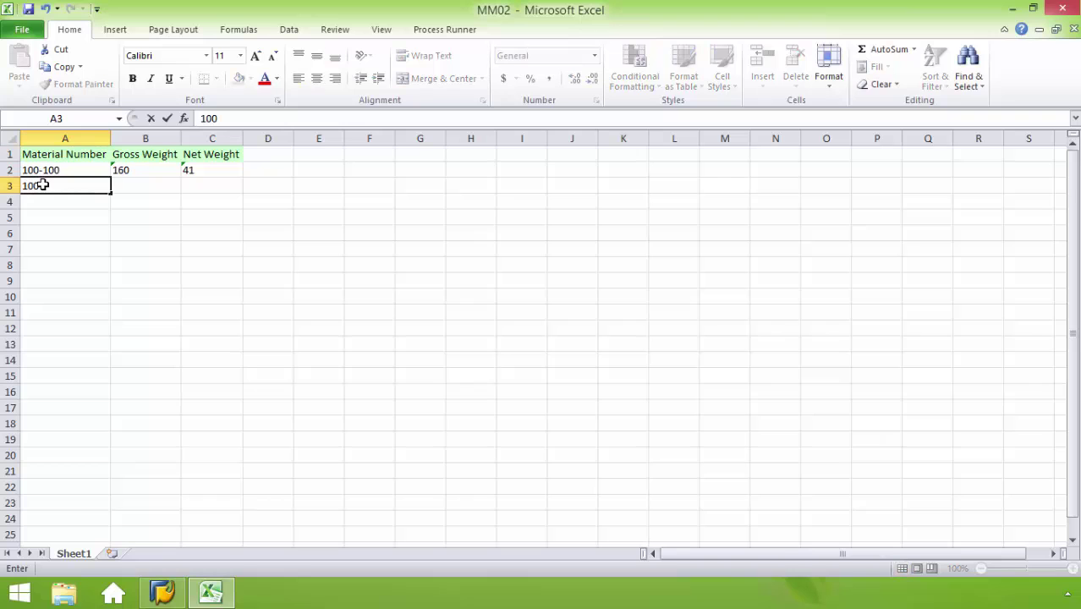
type("-101")
key("Return")
type("10")
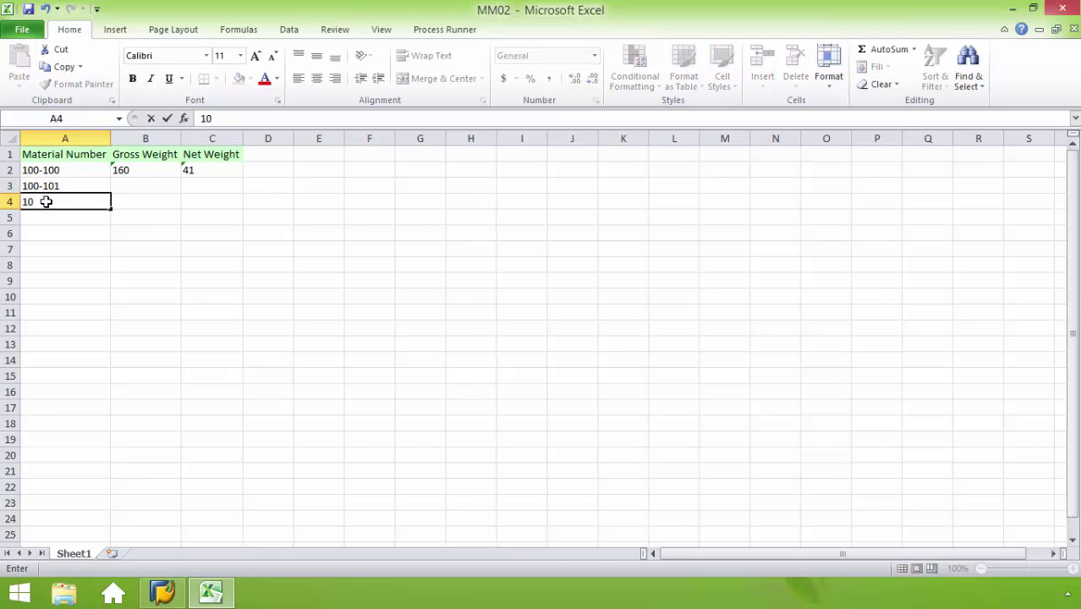
type("0")
left_click(39, 213)
type("10")
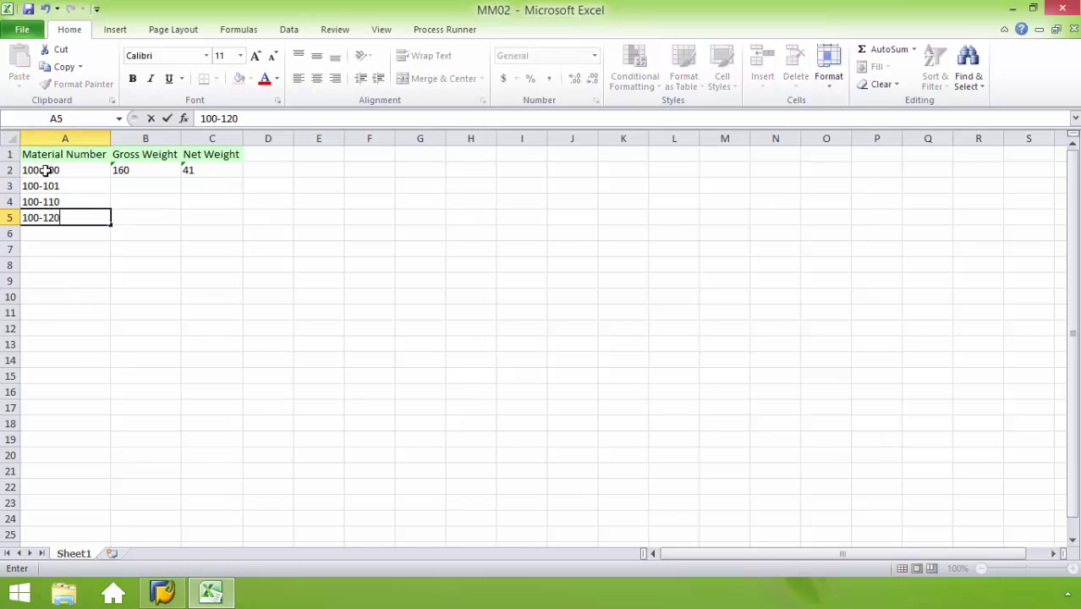
left_click(22, 230)
type("10")
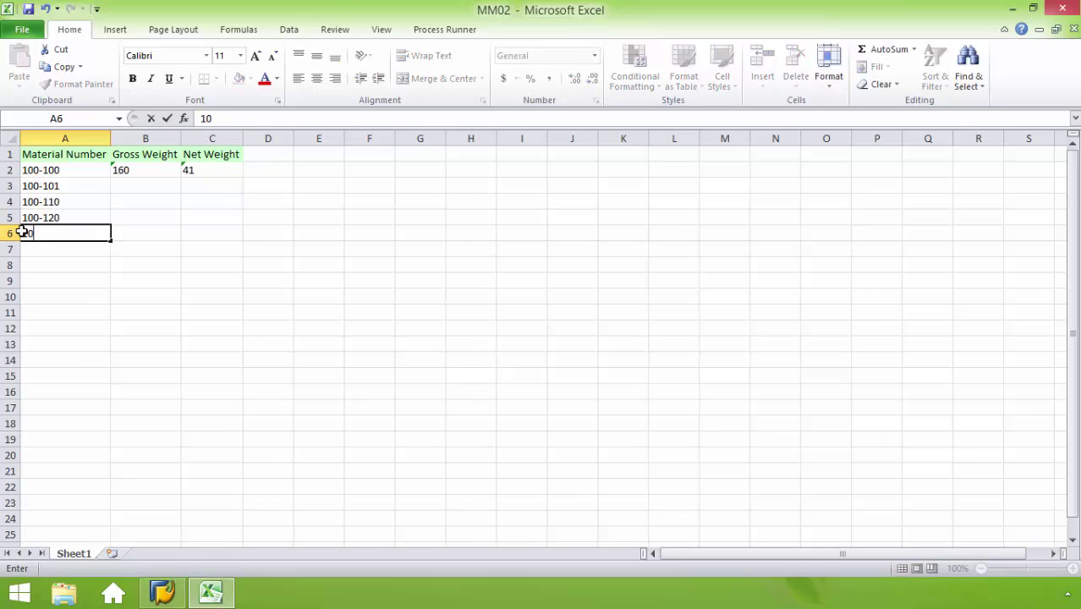
type("0-130")
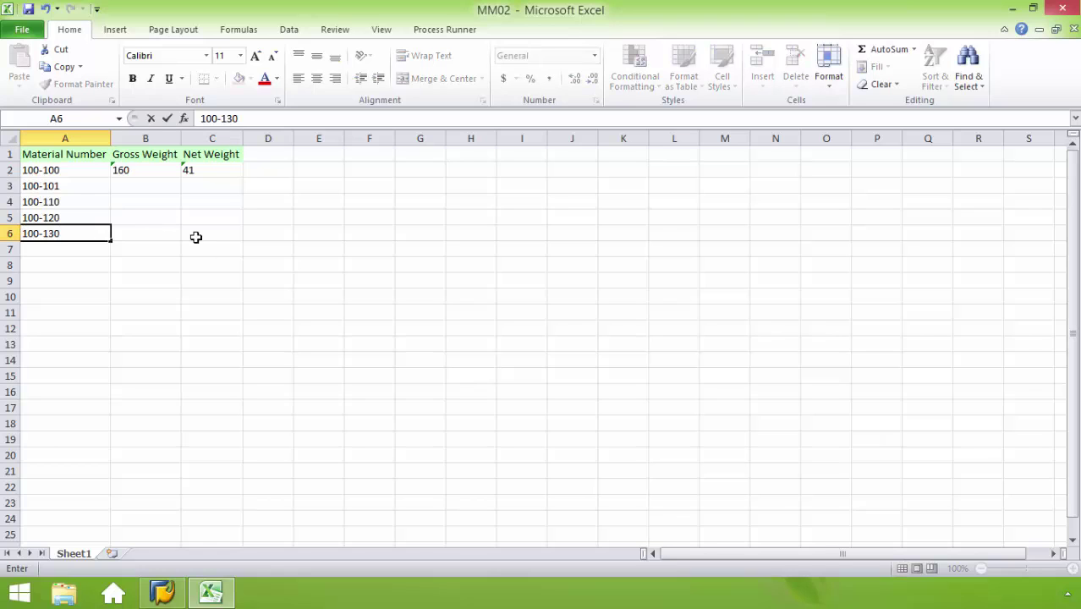
Fill gross weights 161–164 and net weights 42–45 down to row 6.
left_click(158, 169)
left_click_drag(180, 174, 178, 243)
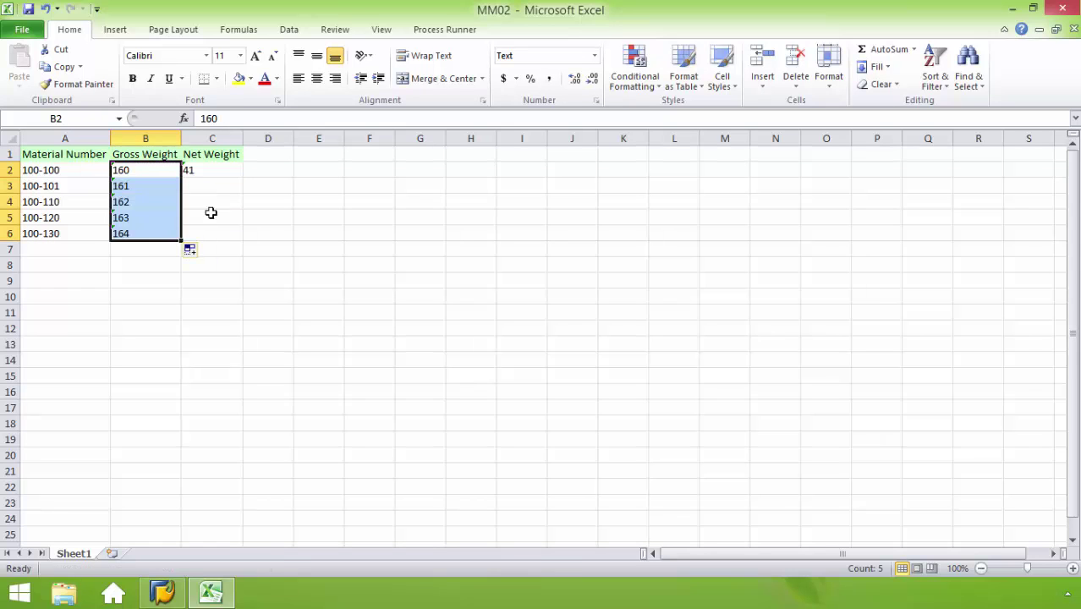
left_click(222, 172)
left_click_drag(242, 177, 233, 241)
left_click(279, 219)
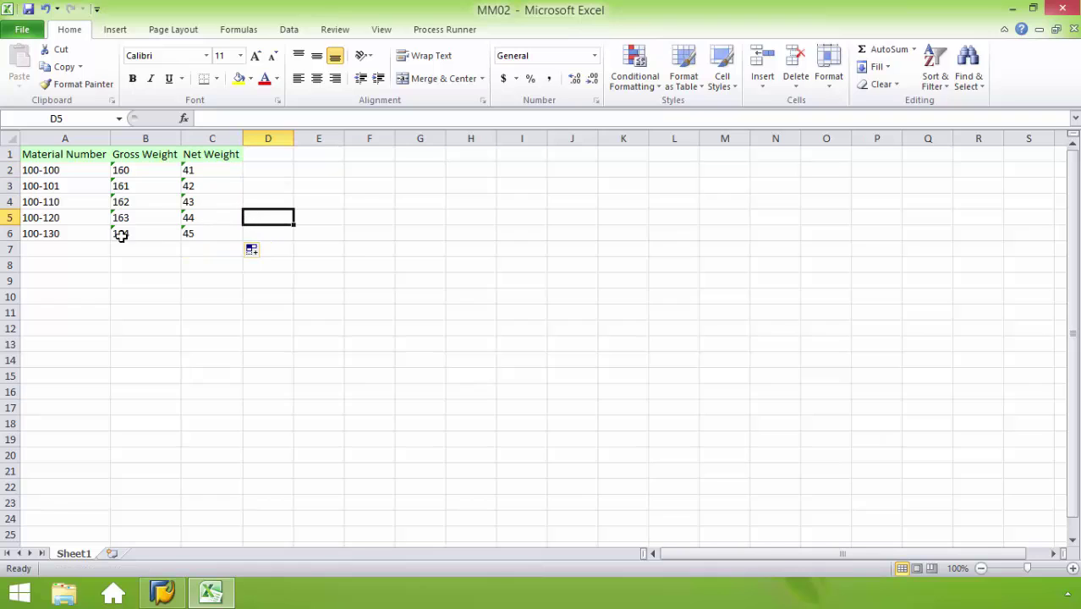
Change A4 to 100-110x and A6 to 100-130x.
left_click(69, 203)
left_click(254, 113)
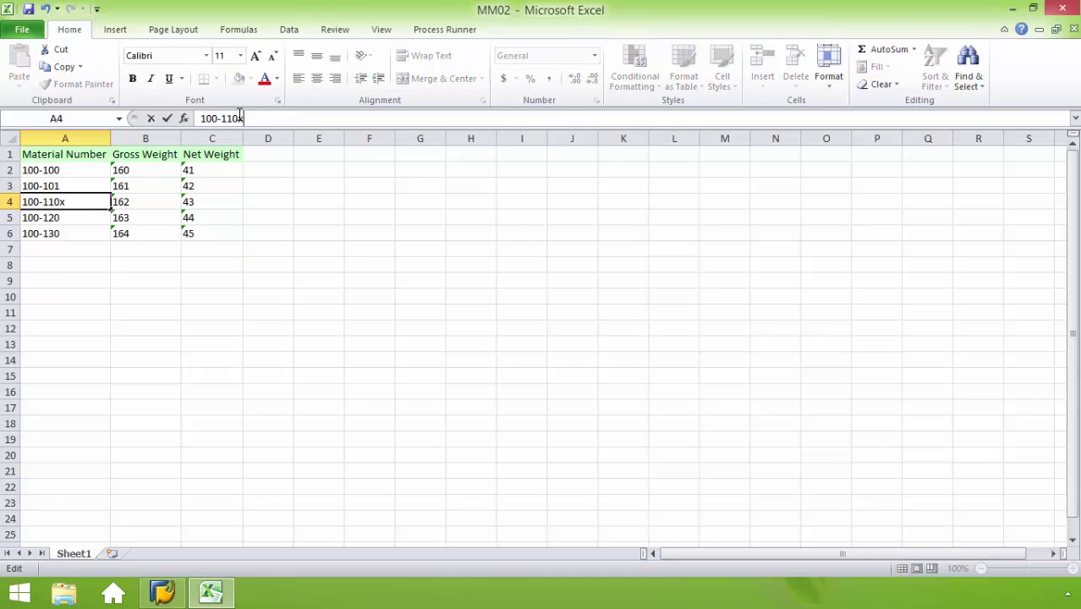
type("x")
left_click(76, 237)
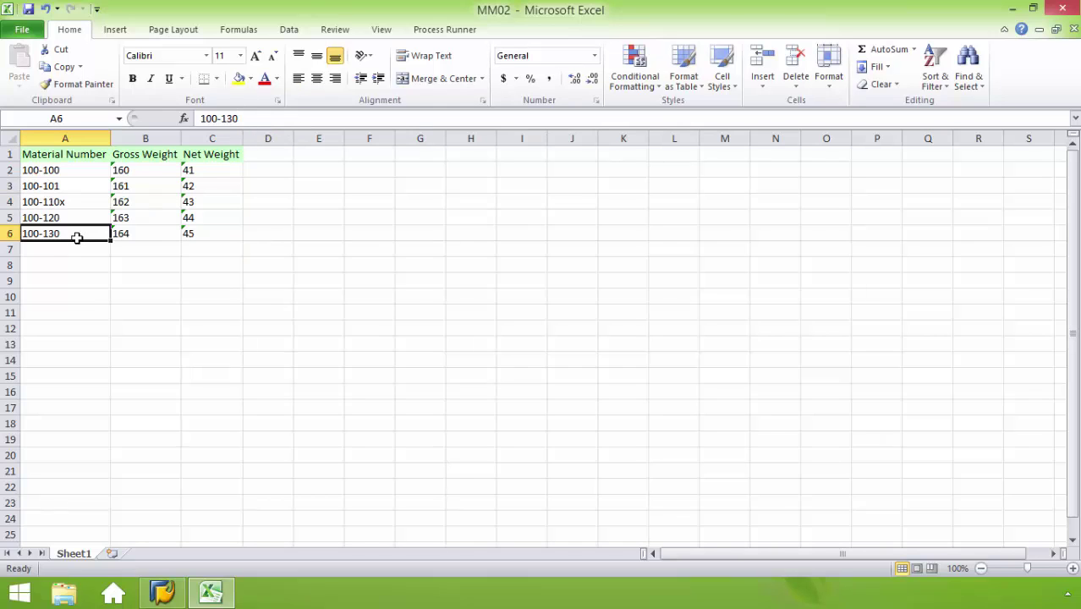
type("x")
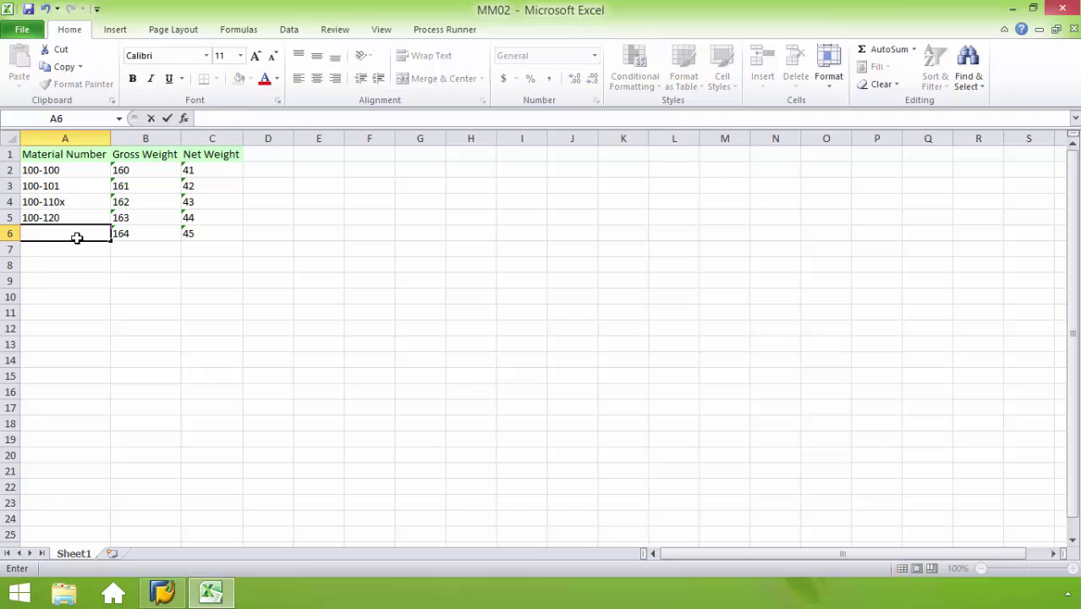
type("100-130x")
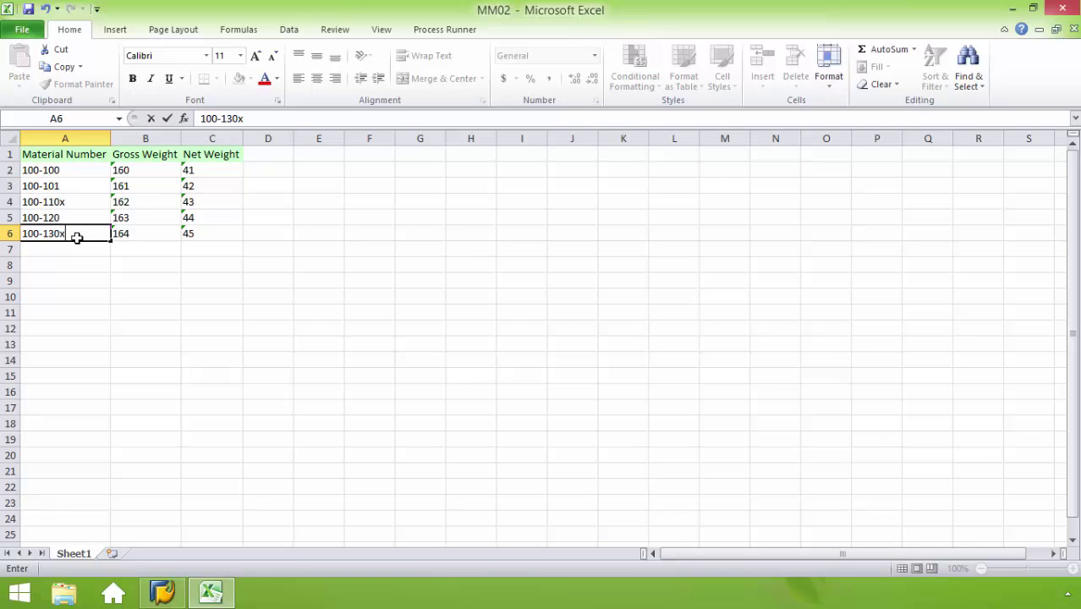
left_click(346, 182)
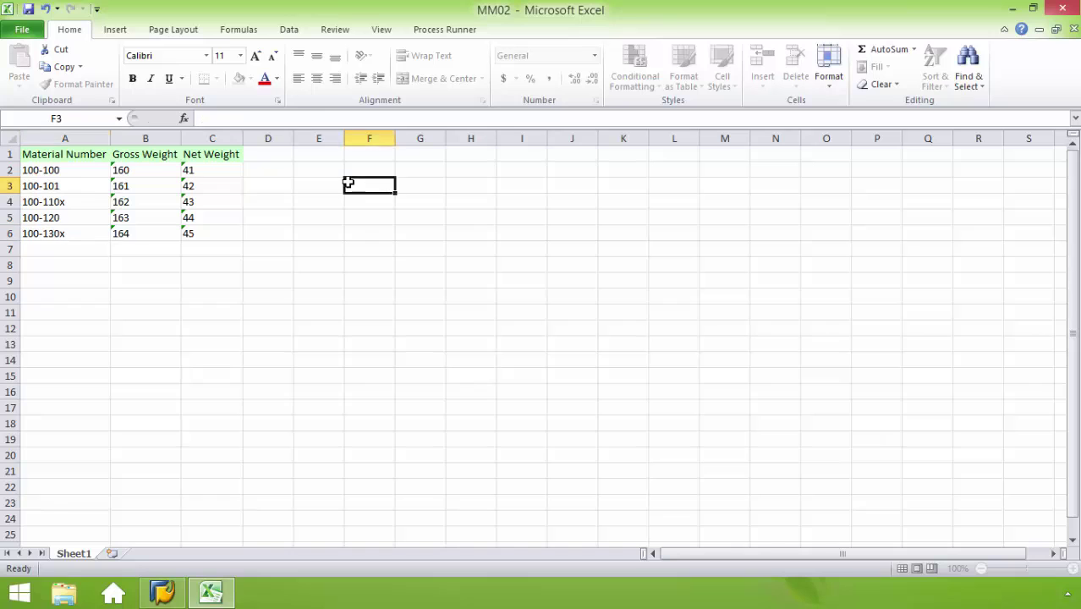
Change the Process Runner end row from 5 to 6 for the MM02 run.
left_click(468, 33)
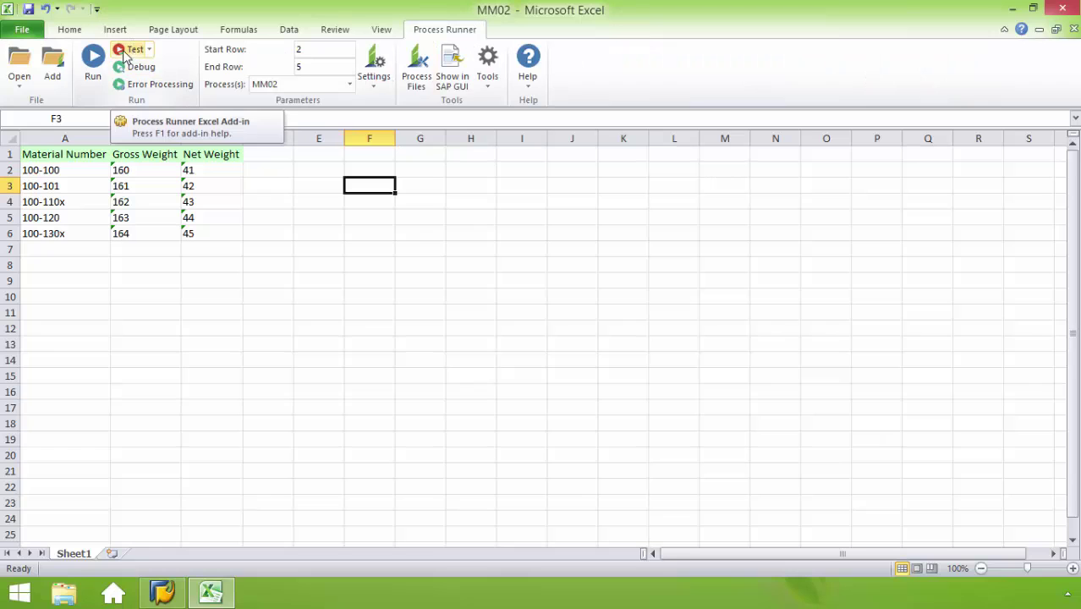
left_click(92, 59)
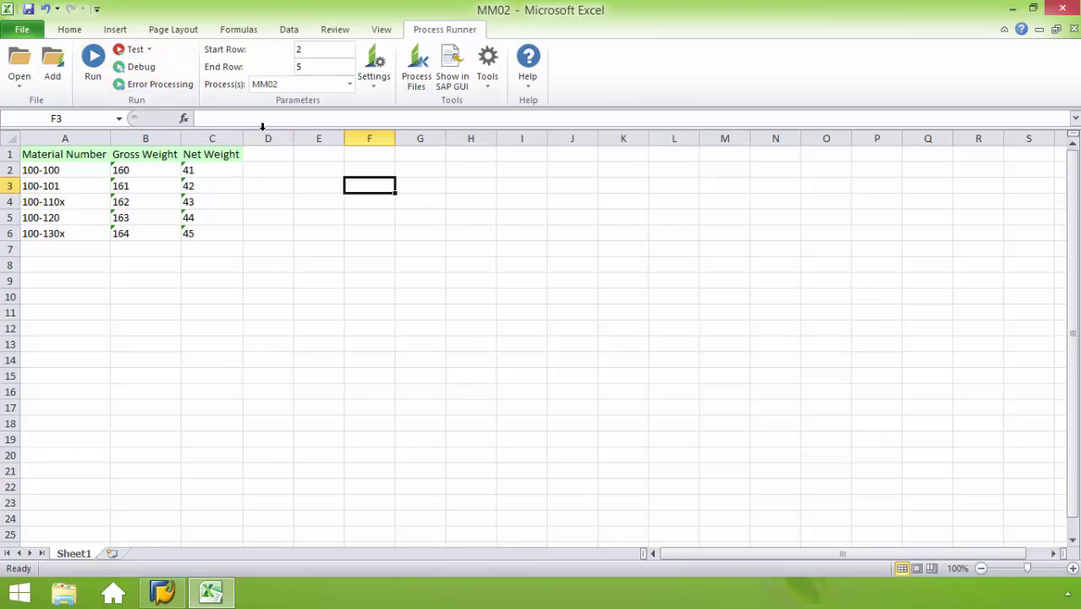
left_click(316, 68)
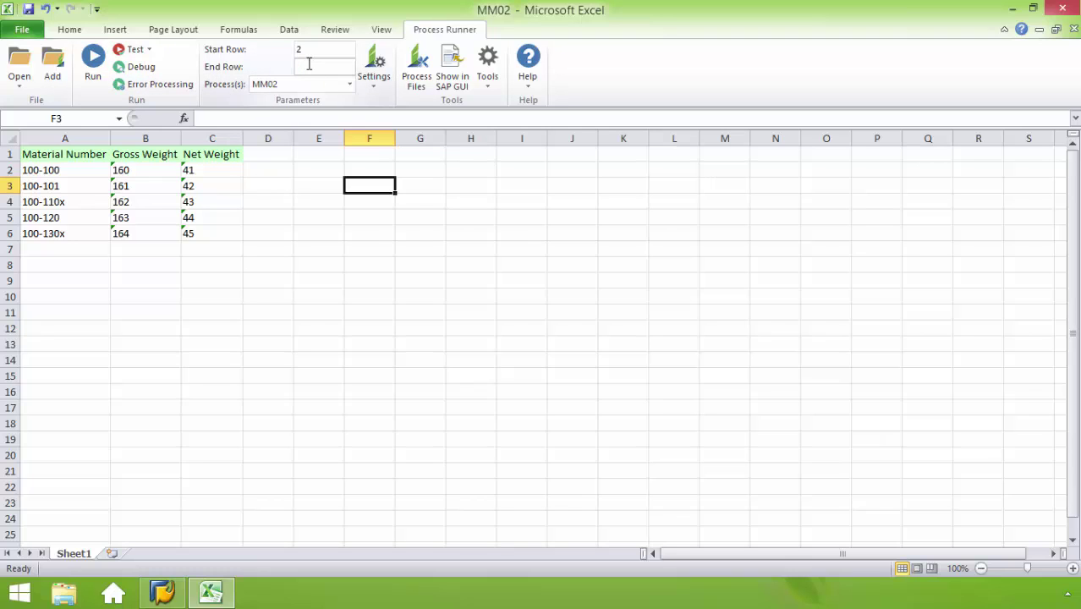
left_click(241, 193)
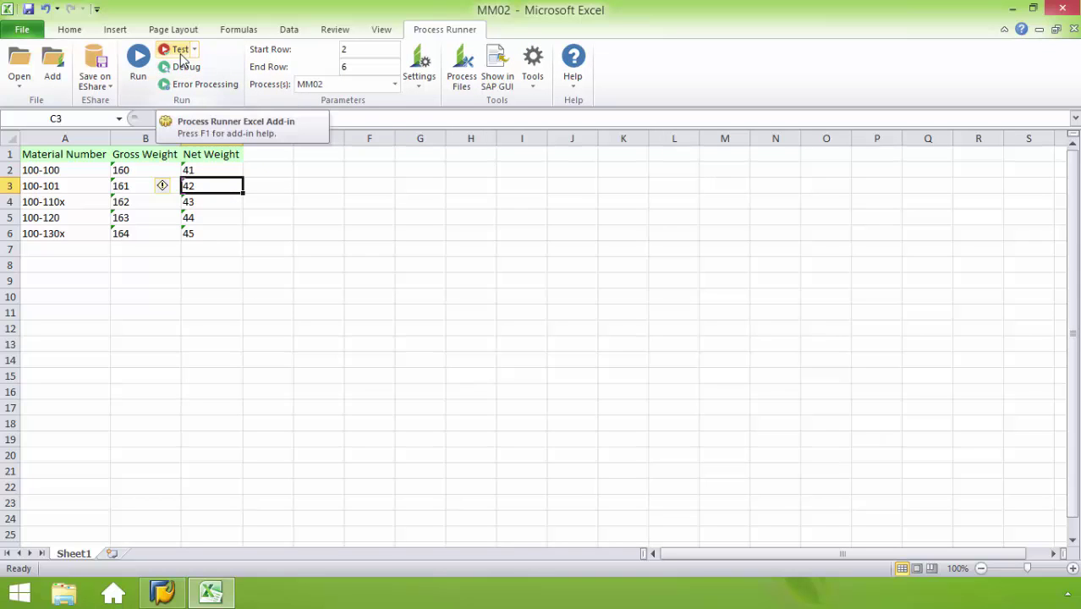
Test-run the MM02 upload on DAL_ECC6_10.51, logging on with the SAP password.
left_click(180, 53)
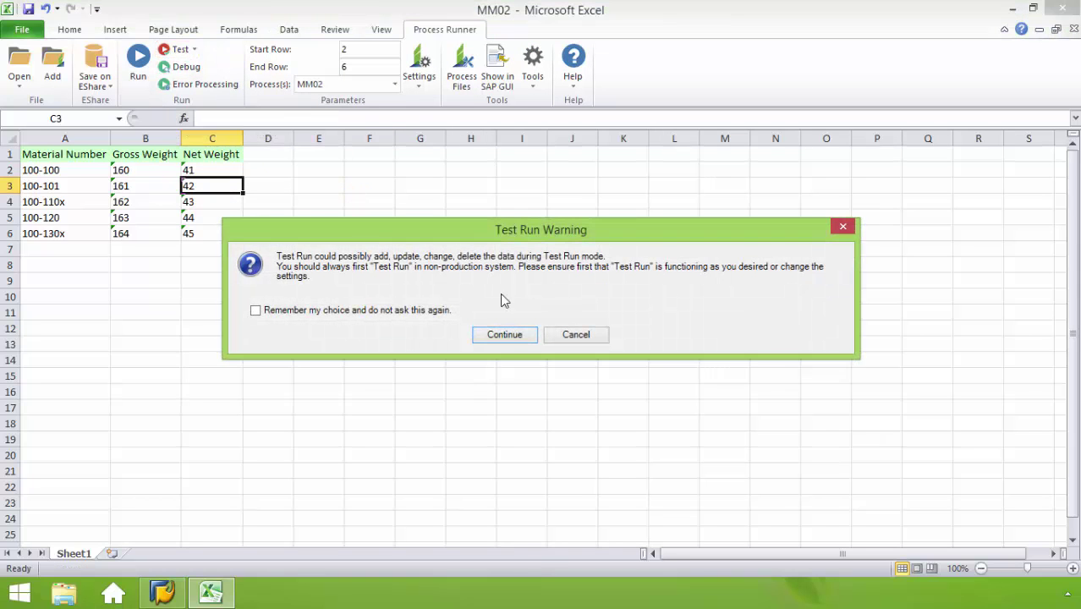
left_click(494, 335)
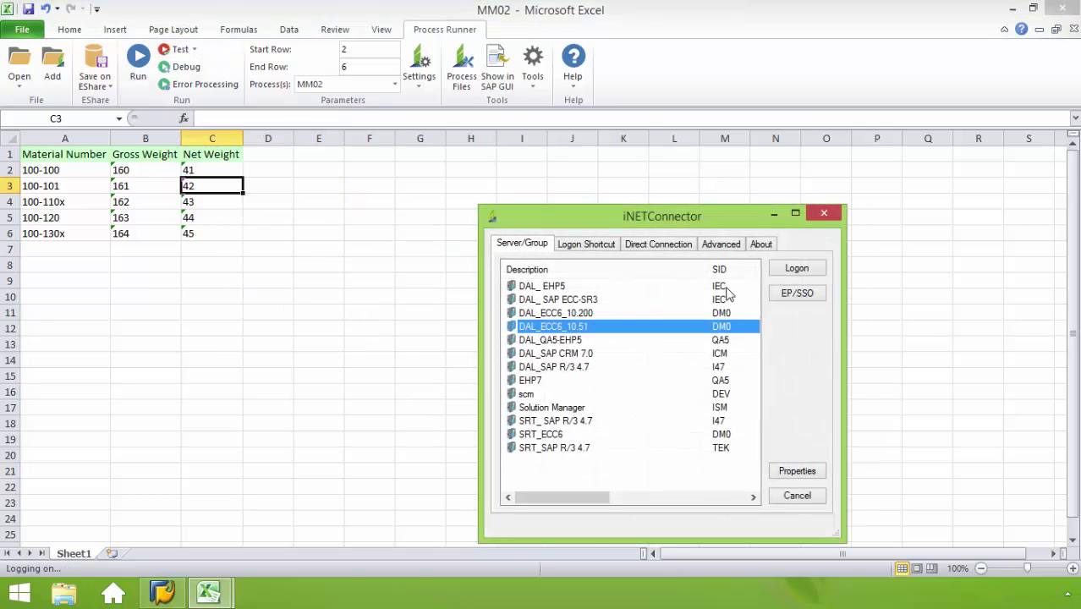
left_click(805, 269)
type("*")
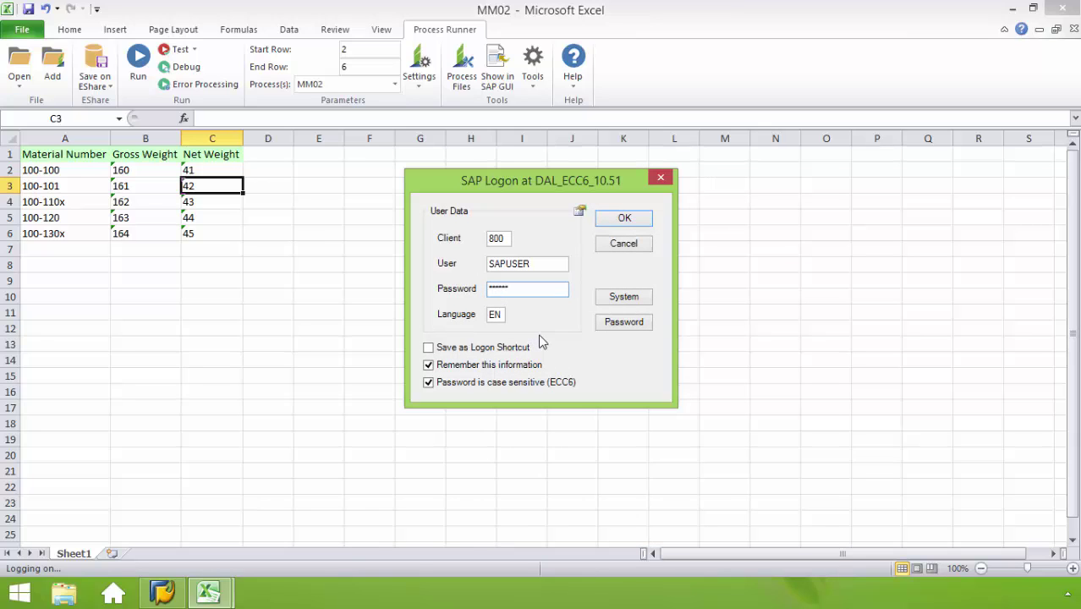
left_click(648, 220)
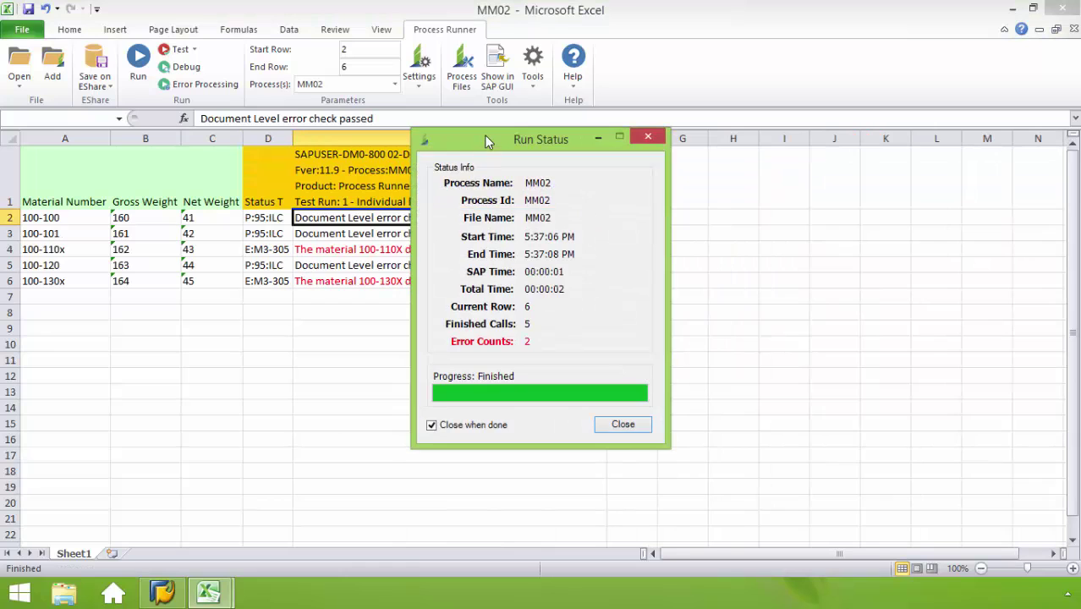
left_click_drag(484, 134, 788, 180)
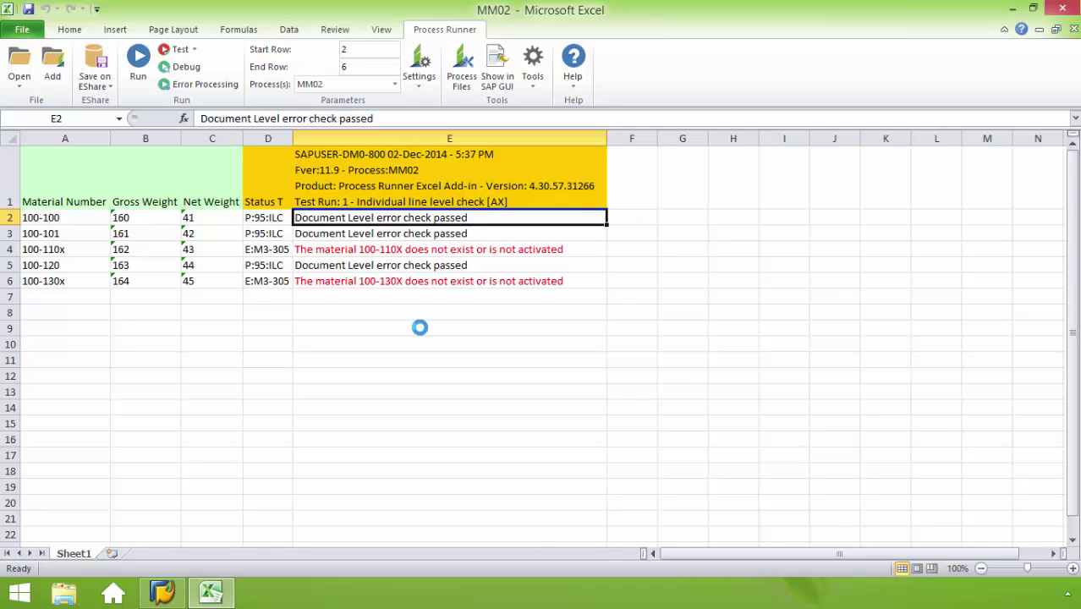
Correct the material numbers in A4 and A6 to 100-110 and 100-130.
left_click(63, 251)
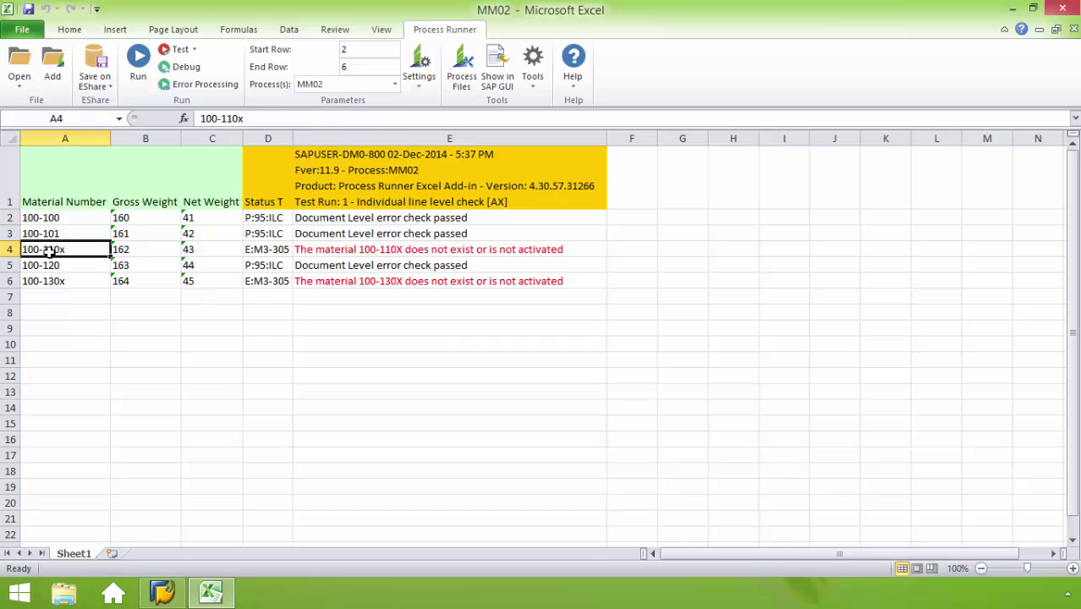
left_click(257, 118)
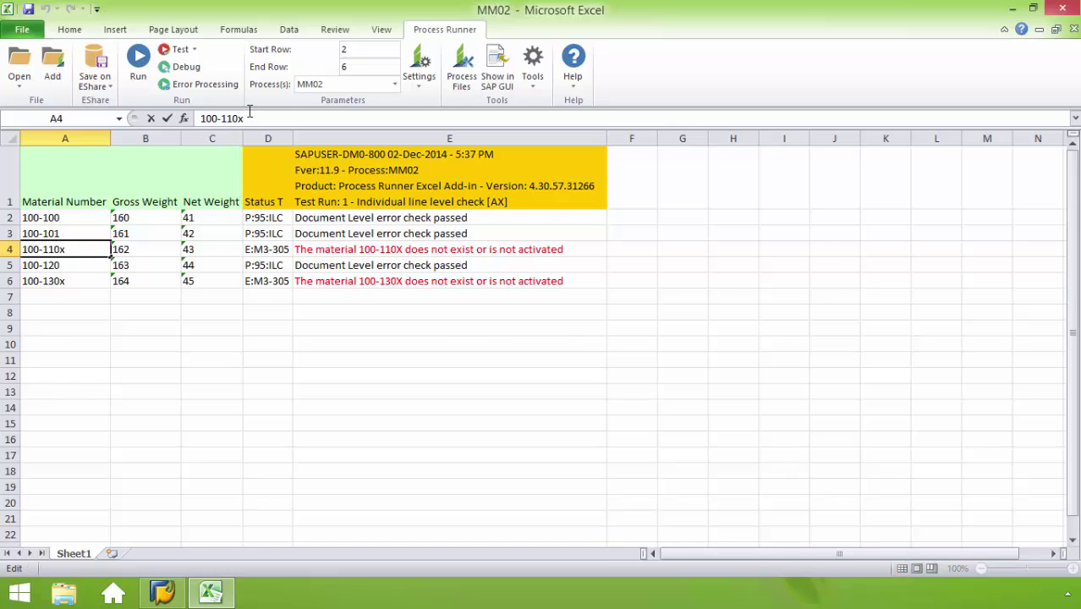
left_click(72, 281)
left_click(266, 120)
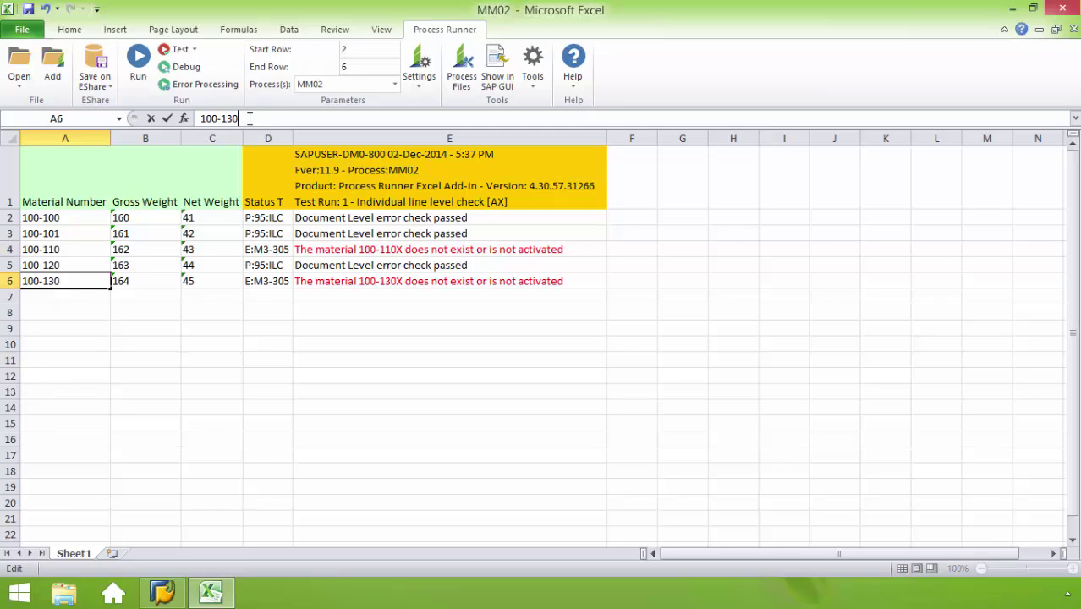
left_click(355, 373)
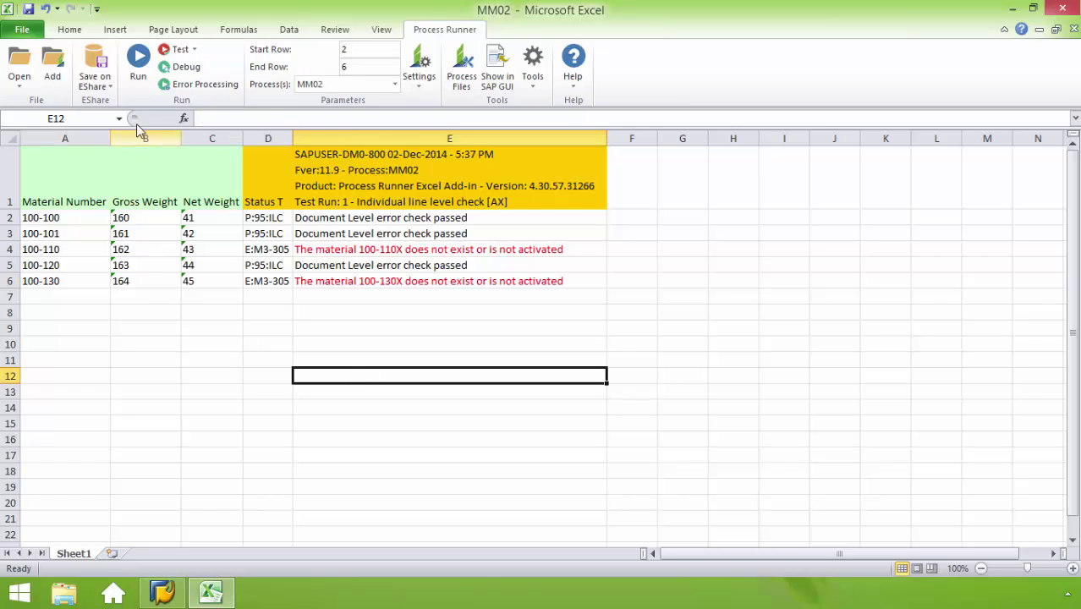
Run the MM02 upload with the SAP logon, then close the Run Status window.
left_click(138, 61)
left_click(623, 218)
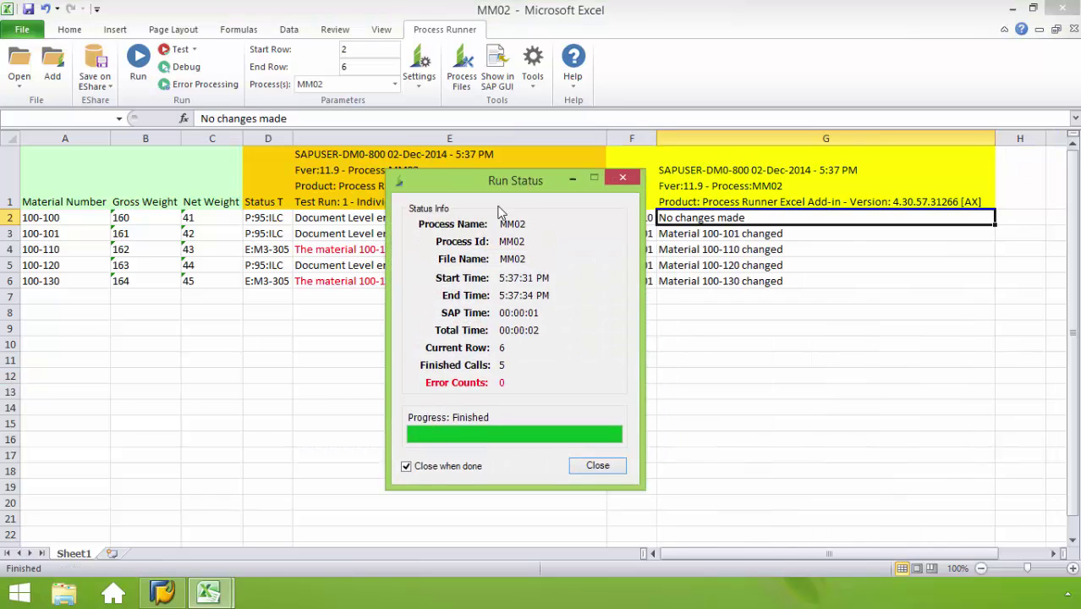
left_click(524, 279)
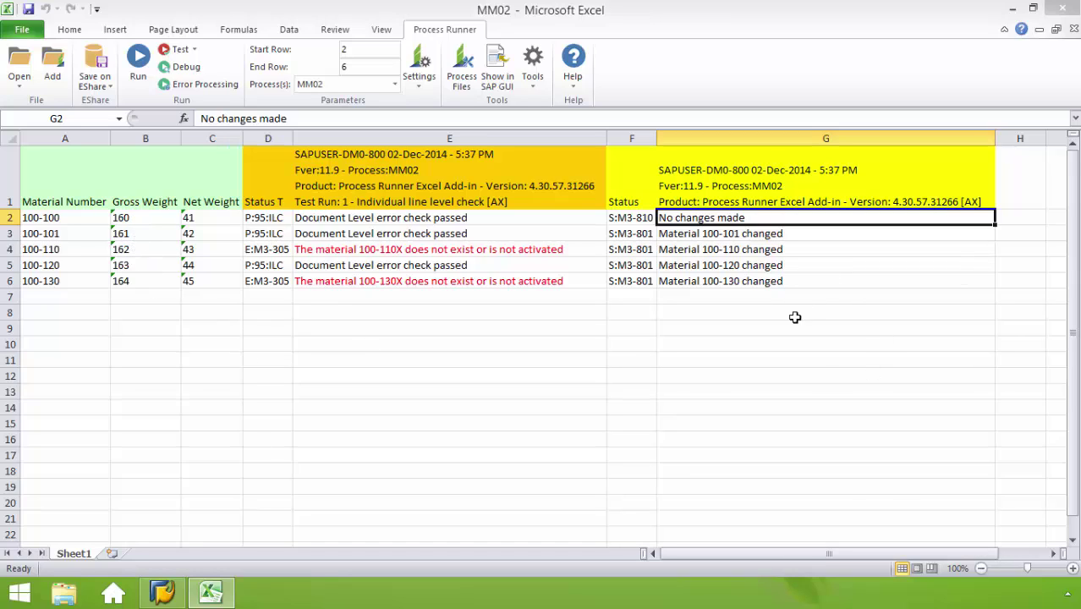
Review the run results for materials 100-101, 100-110 and 100-130.
left_click(685, 235)
left_click(692, 250)
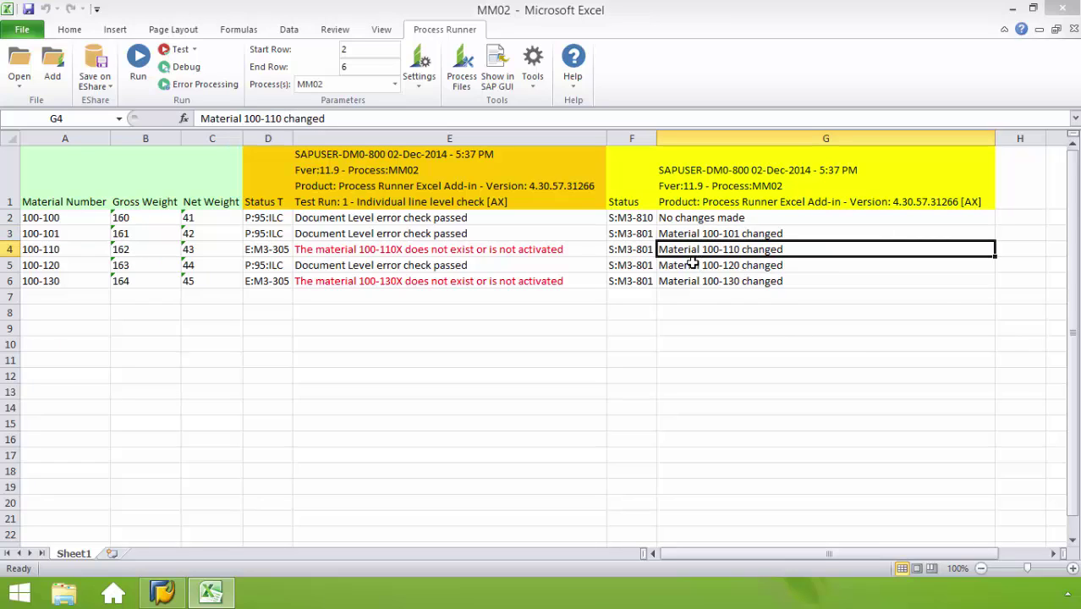
left_click(697, 281)
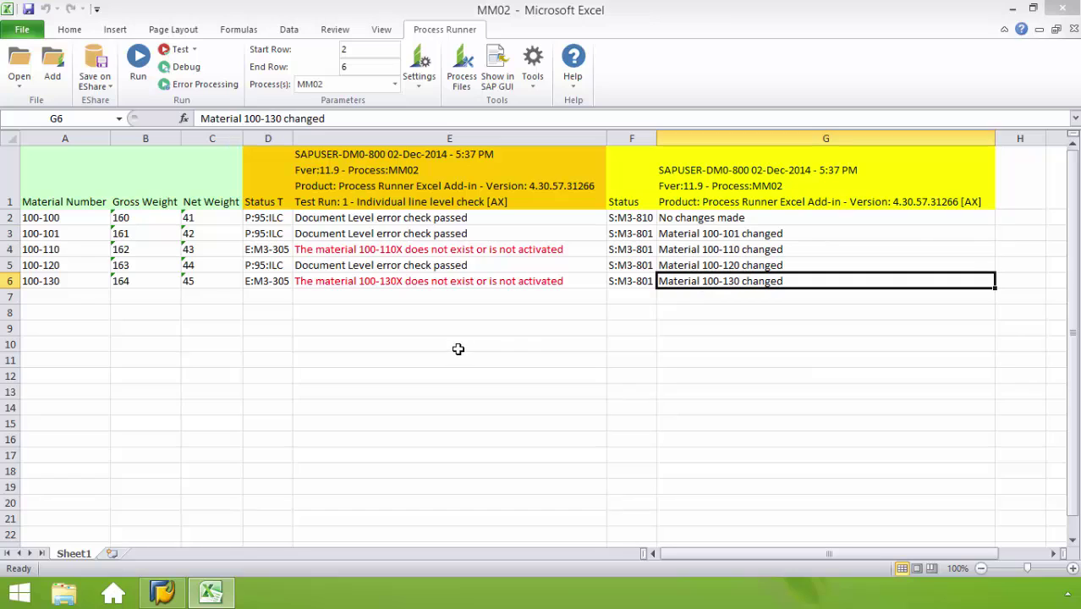
Delete cells D1:G6, shifting the remaining cells up.
left_click(277, 170)
left_click_drag(277, 170, 743, 265)
left_click(272, 350)
left_click(282, 177)
left_click_drag(283, 176, 766, 280)
right_click(349, 225)
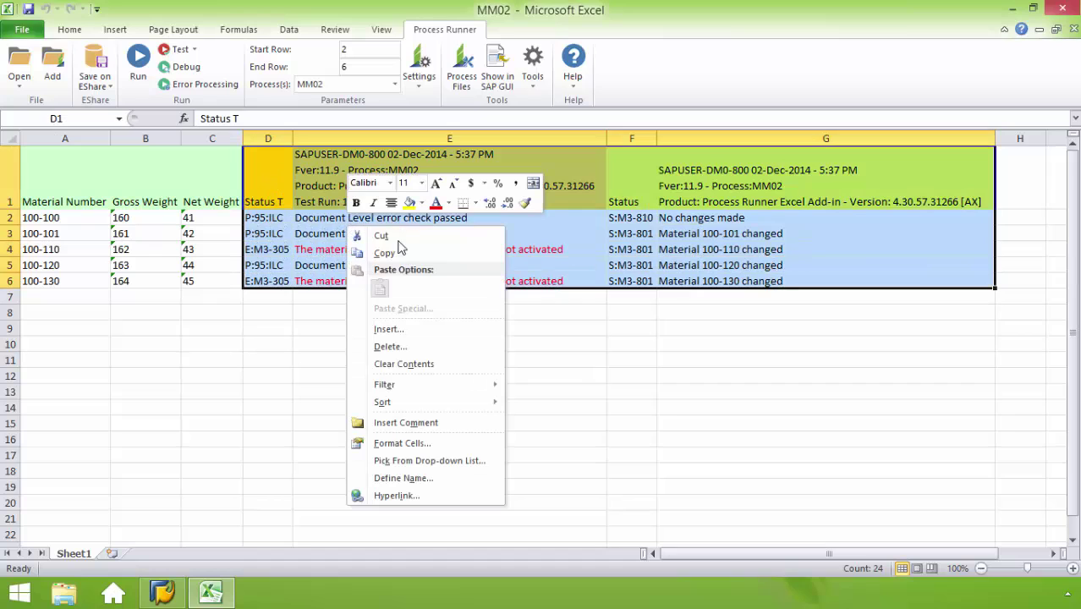
left_click(402, 348)
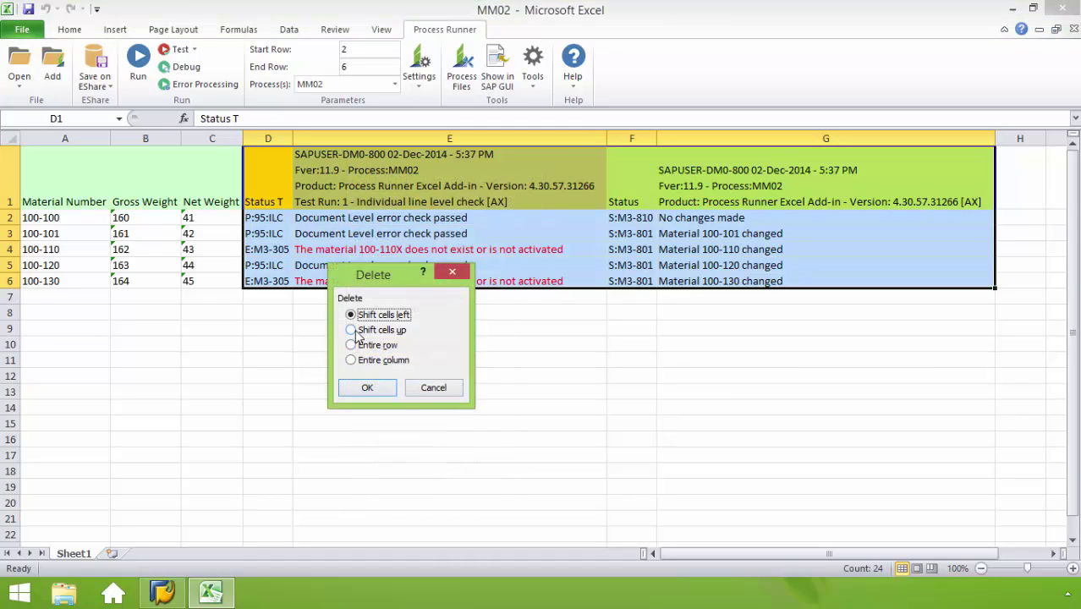
left_click(353, 330)
left_click(367, 387)
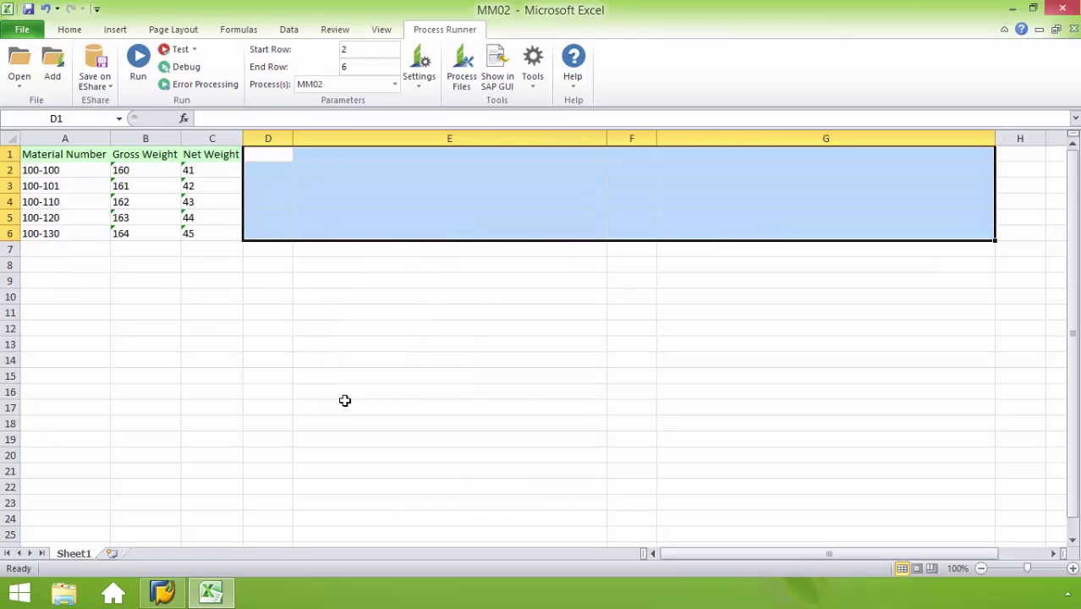
left_click(361, 344)
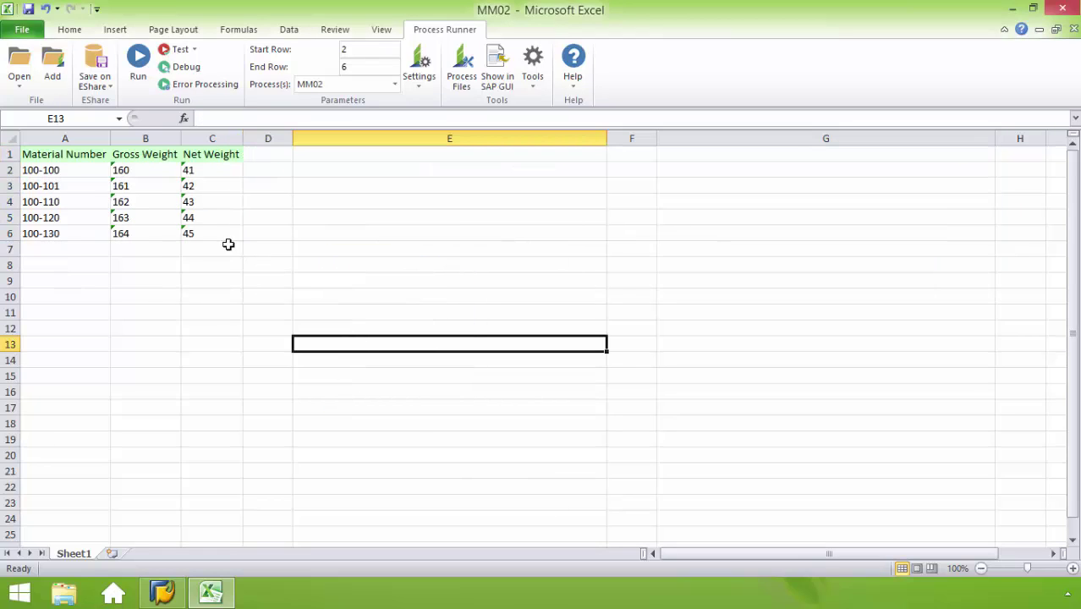
Change materials in A4 and A6 to 100-110x and 100-130x.
left_click(66, 201)
left_click(266, 122)
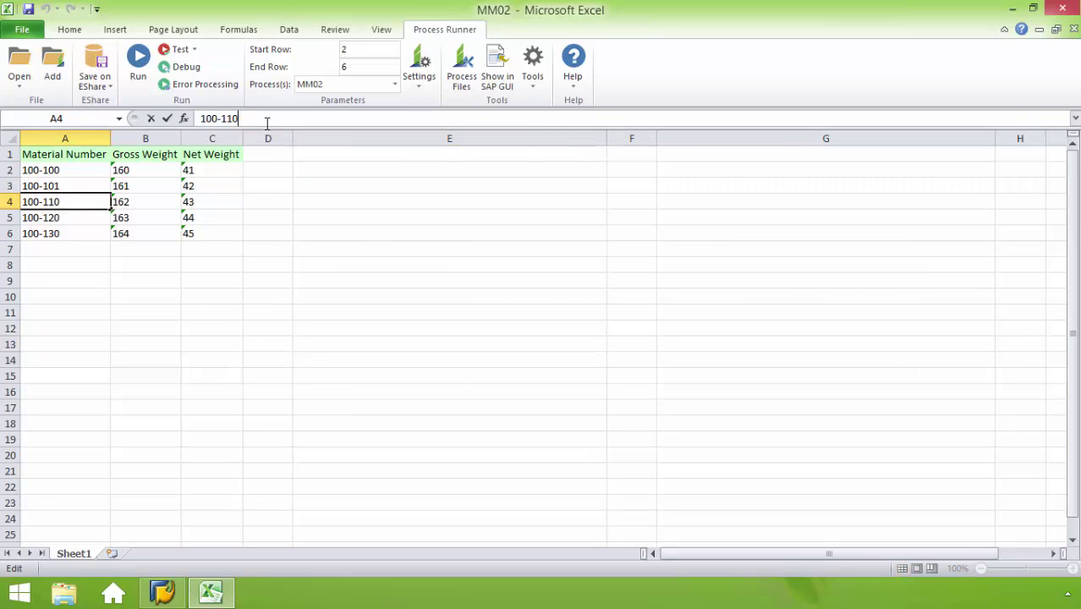
type("x")
left_click(88, 233)
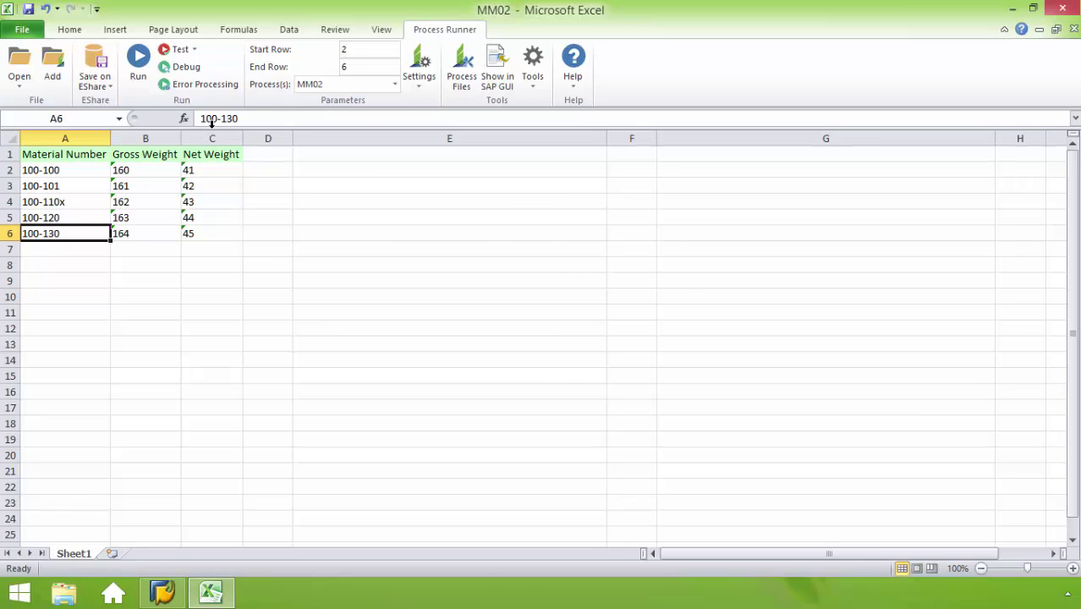
left_click(271, 117)
type("c")
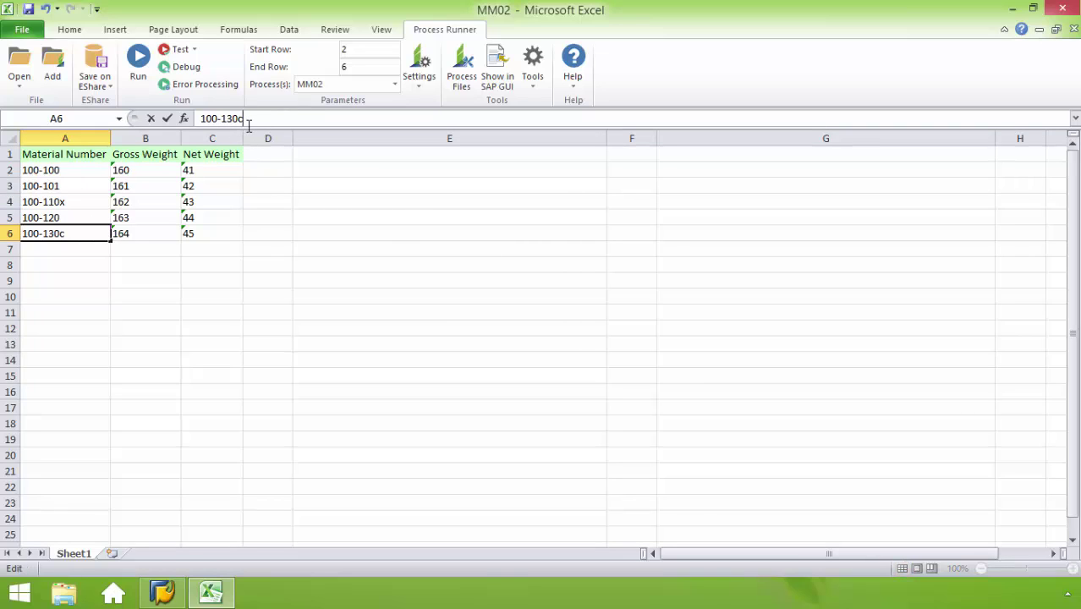
left_click(401, 237)
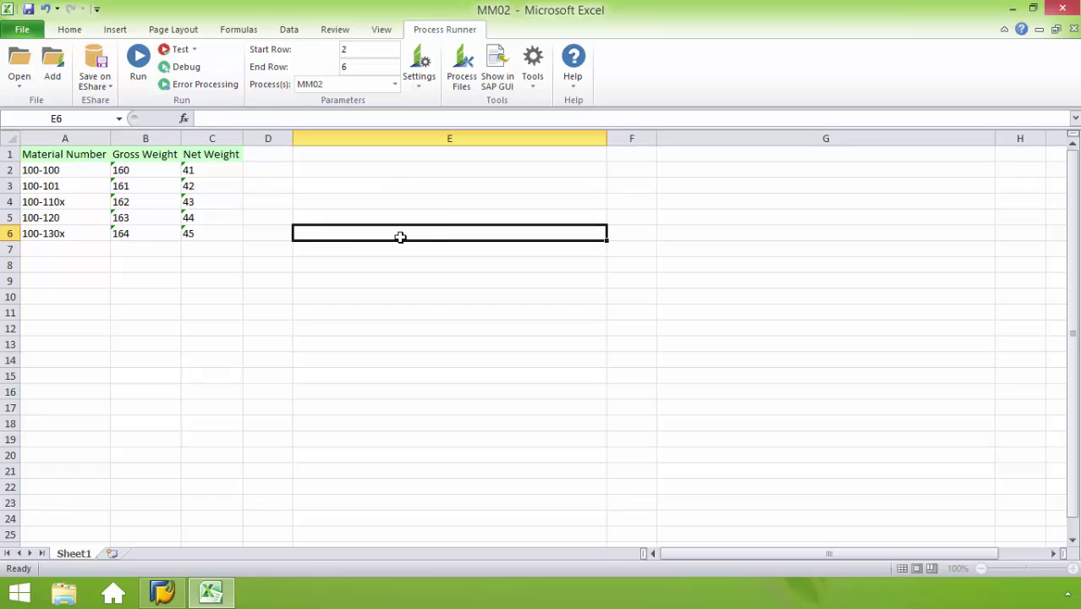
Fill gross weights 165–169 and net weights 43–47 down rows 2–6, then run the upload.
left_click(127, 170)
type("165")
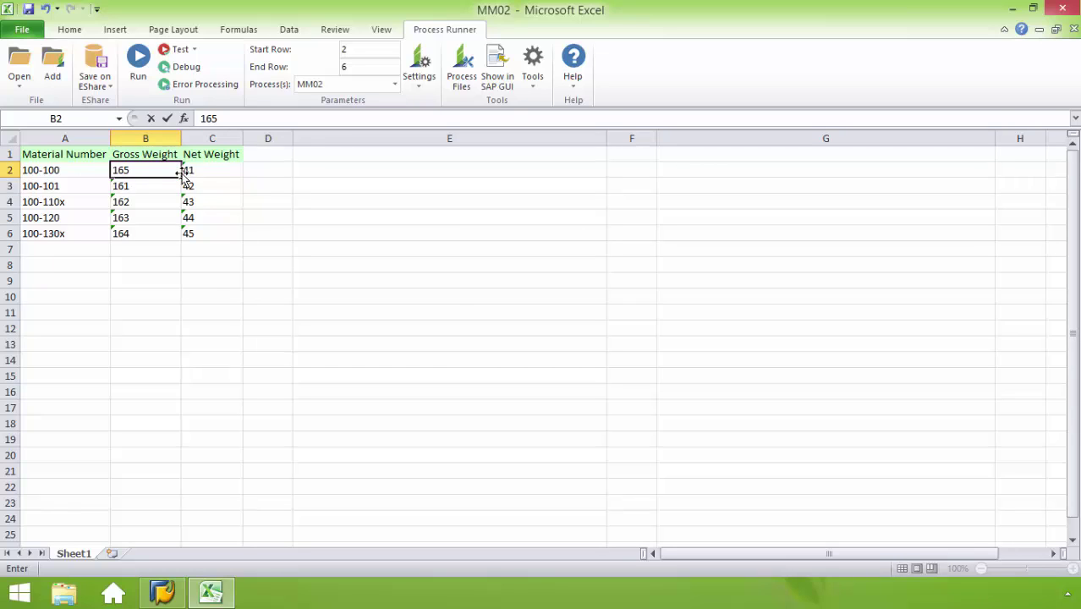
left_click_drag(183, 176, 188, 238)
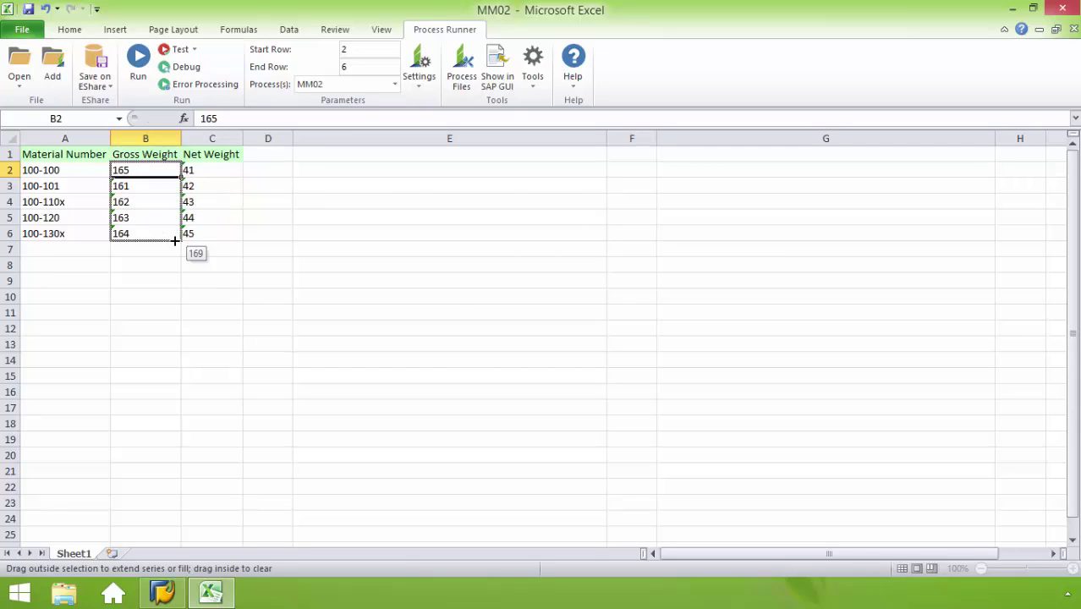
left_click(235, 200)
left_click(209, 170)
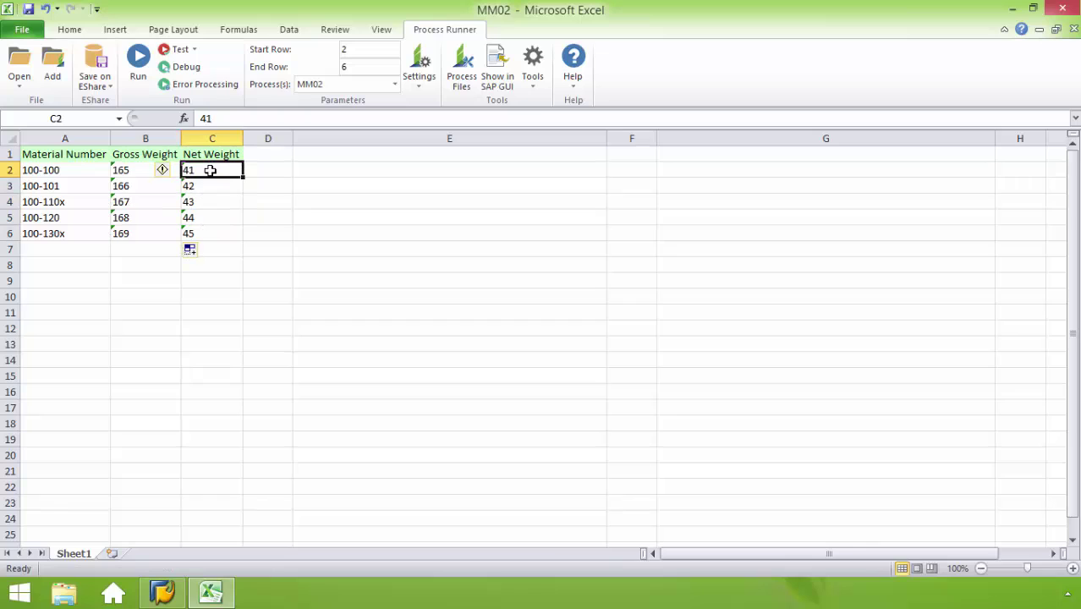
type("43")
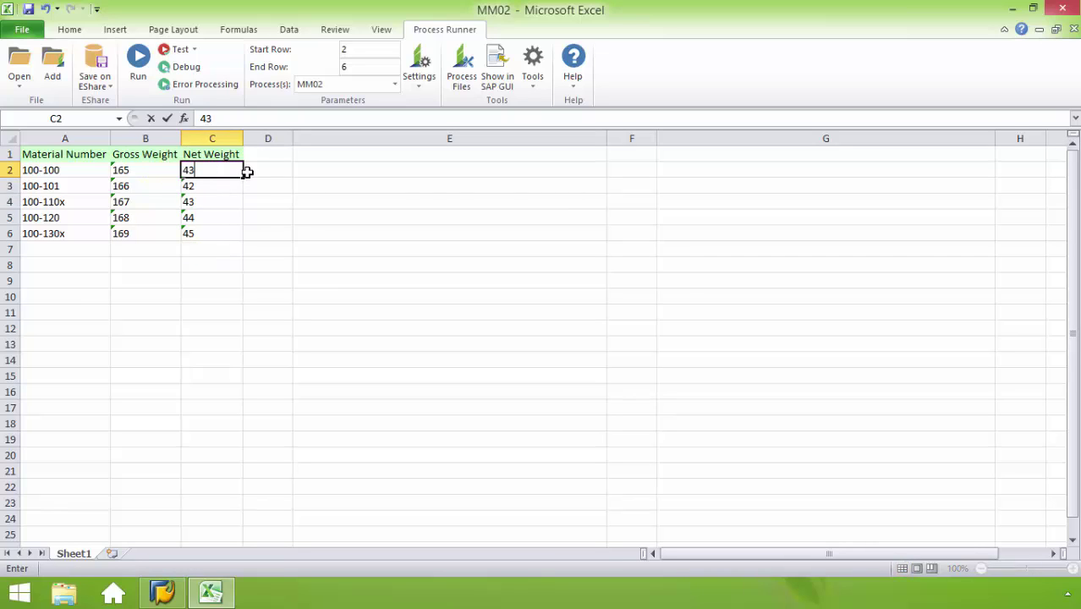
left_click_drag(243, 172, 249, 230)
left_click(326, 216)
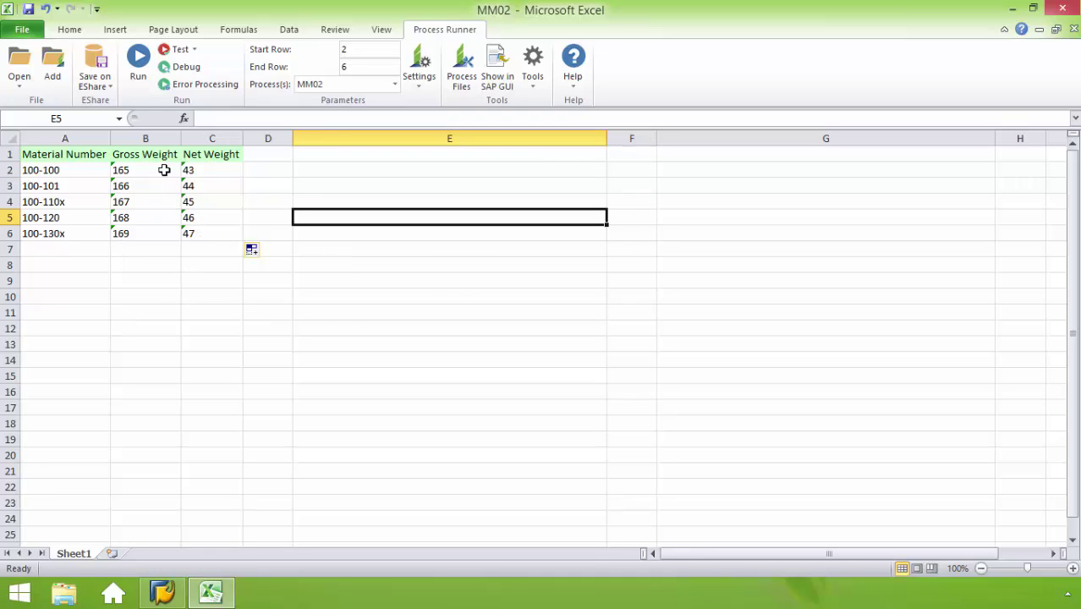
left_click(140, 66)
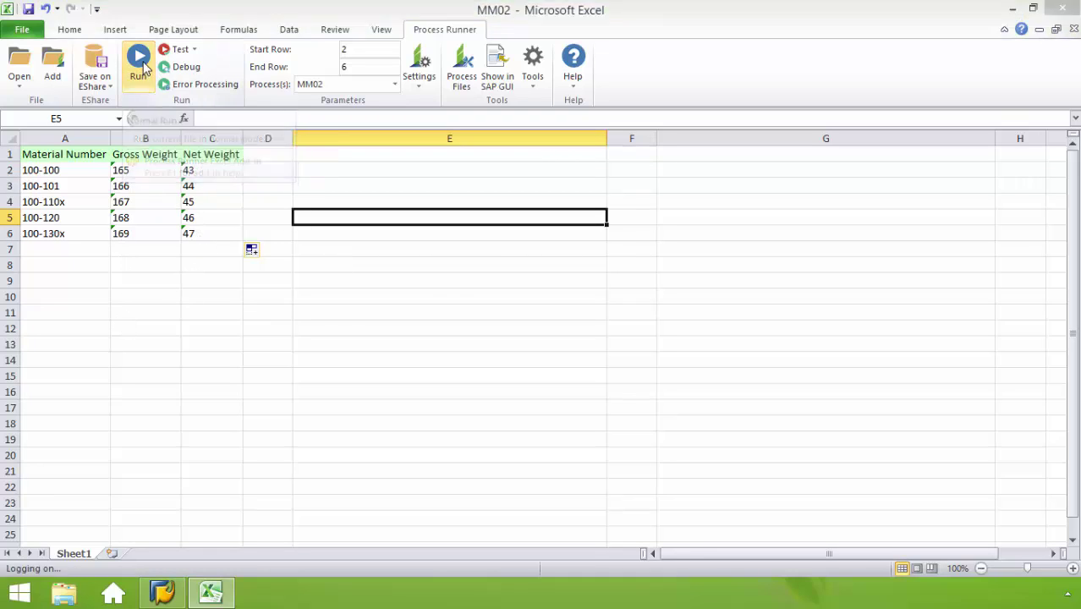
left_click(618, 219)
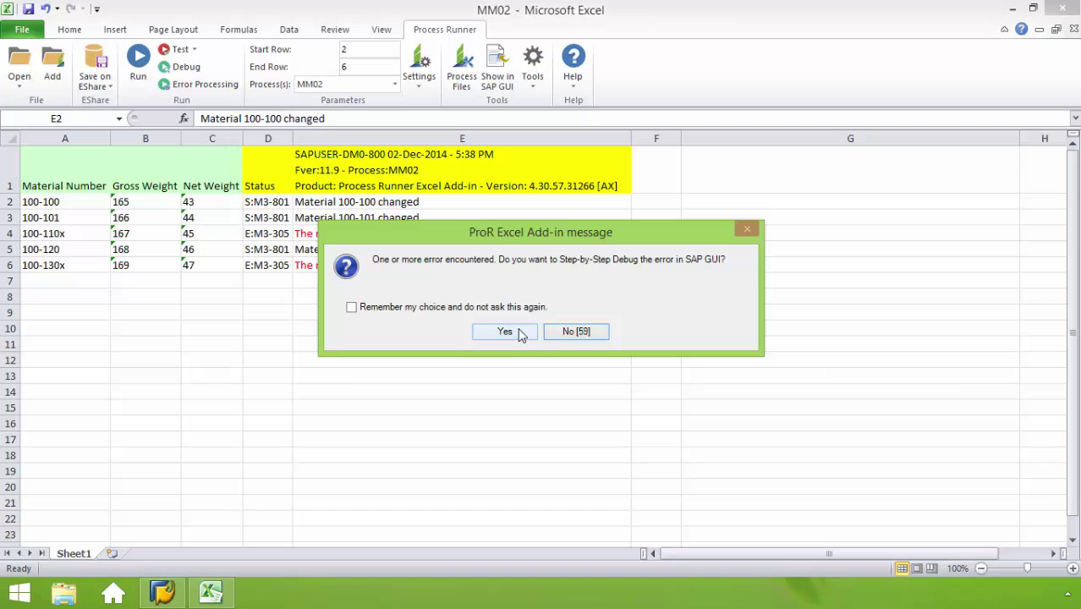
Decline step-by-step debugging, then restore A4 and A6 to 100-110 and 100-130.
left_click(573, 330)
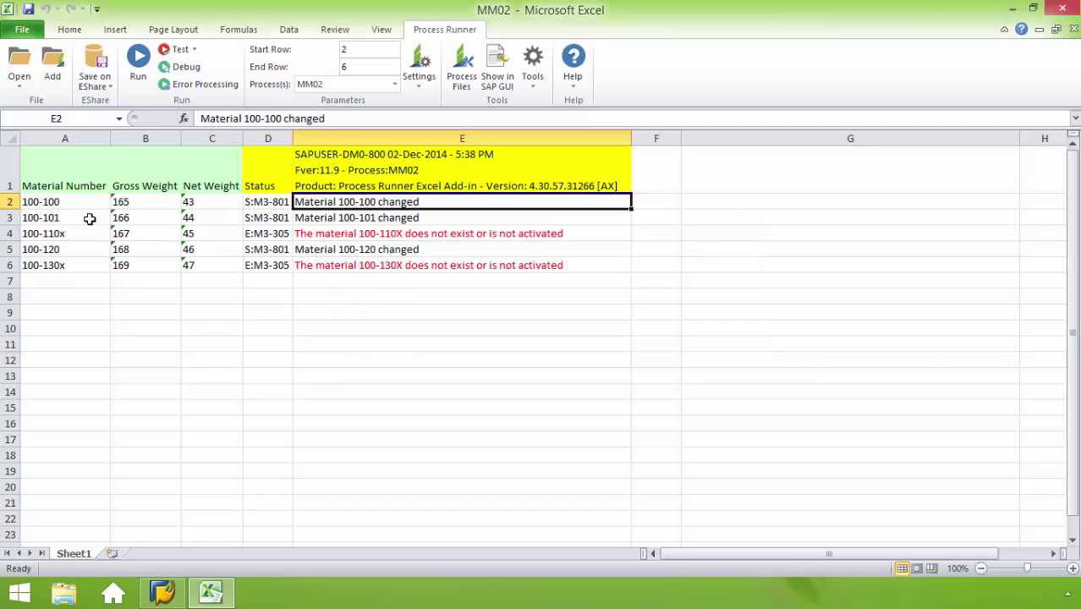
left_click(350, 216)
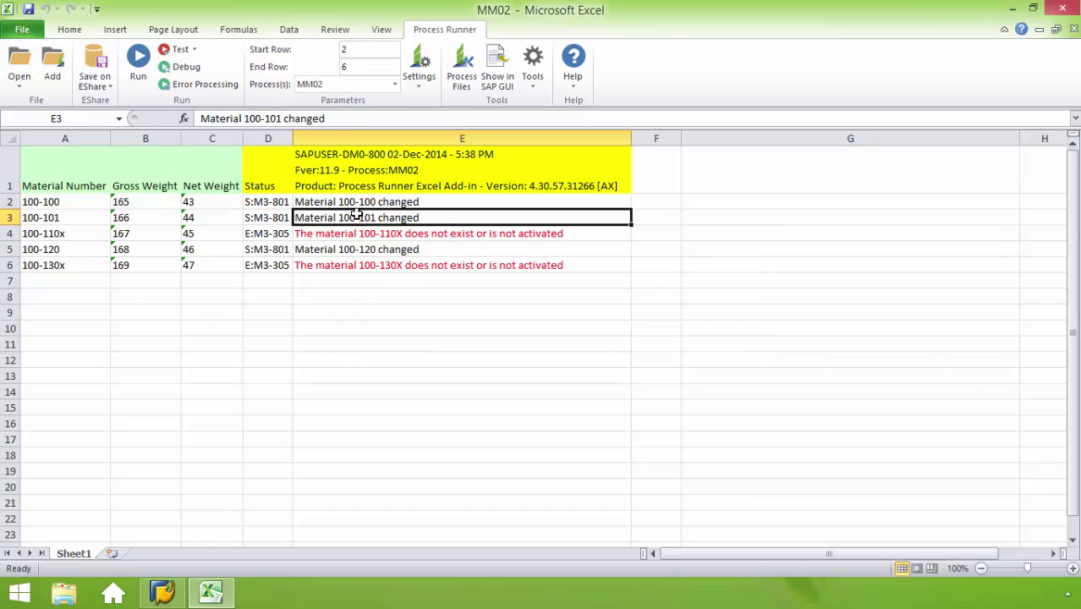
left_click(78, 235)
left_click(258, 118)
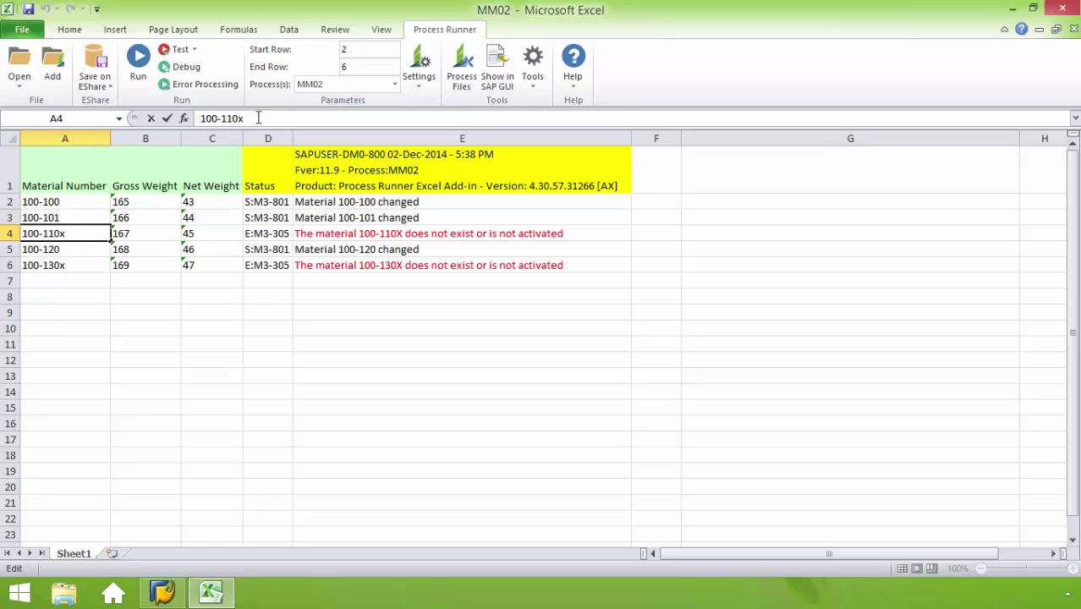
key("BackSpace")
left_click(91, 265)
left_click(264, 120)
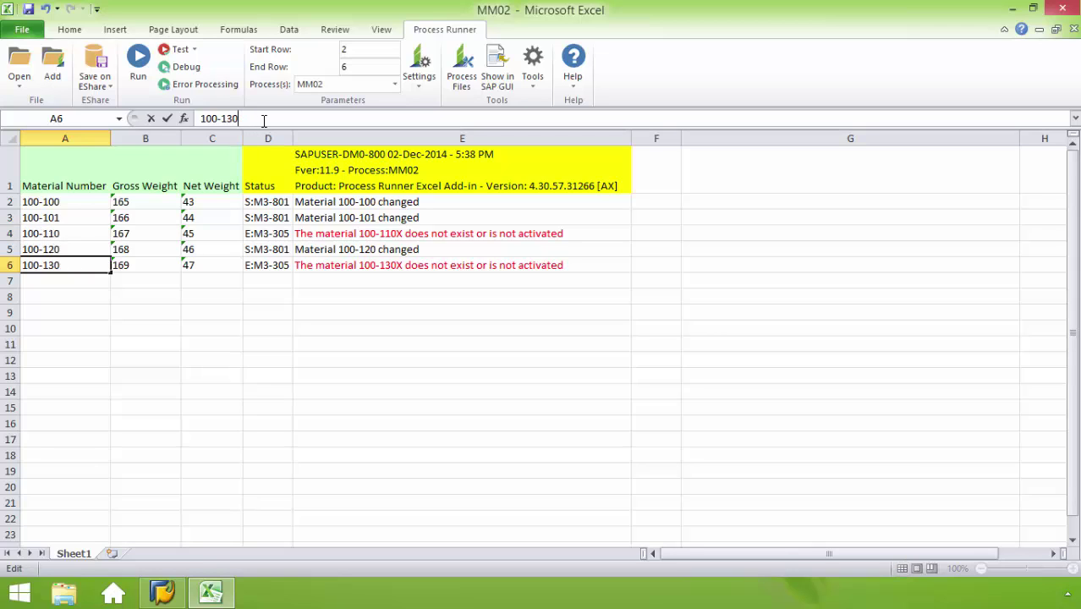
left_click(234, 281)
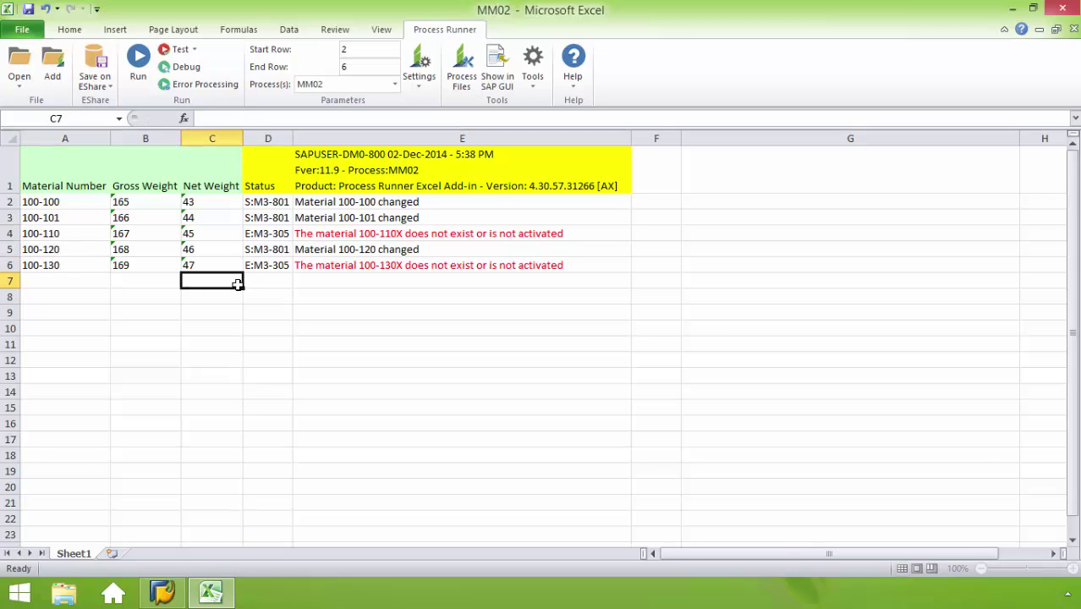
Rerun the failed rows via Error Processing with column D as the status column.
left_click(202, 86)
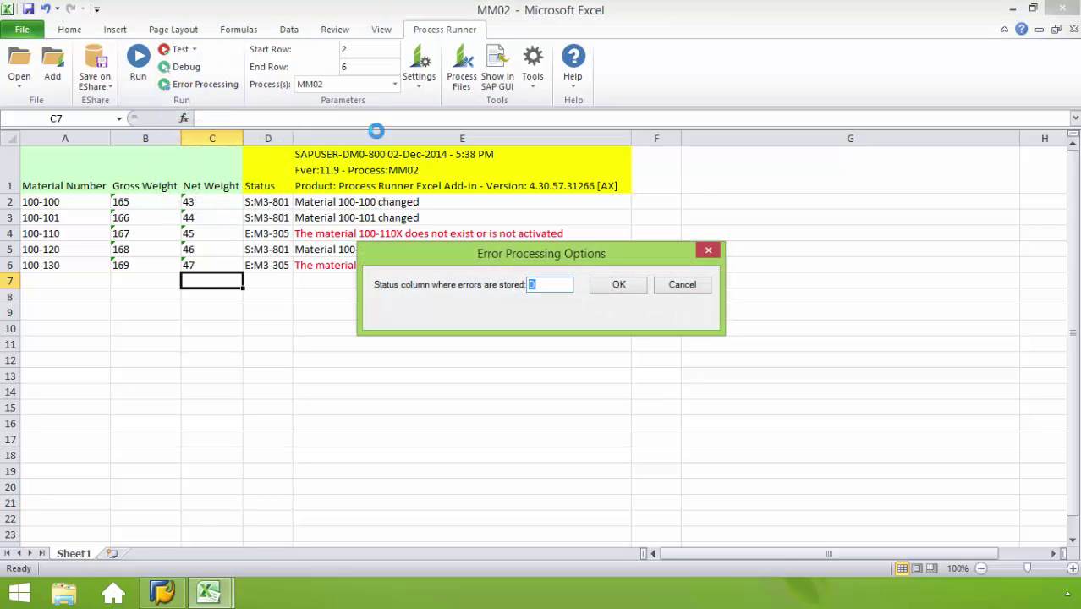
left_click_drag(464, 253, 605, 290)
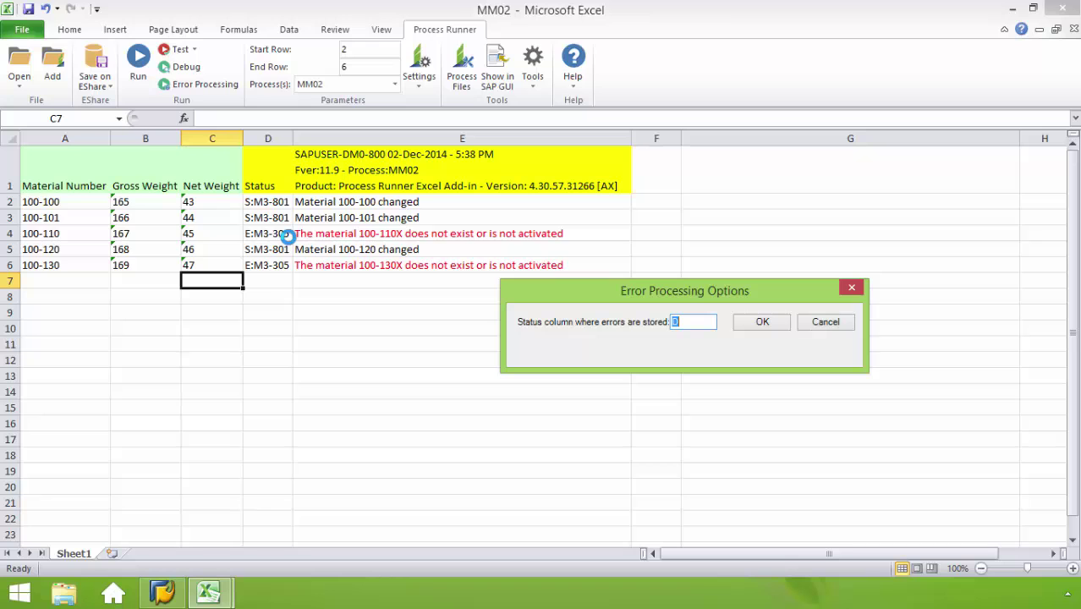
left_click(781, 324)
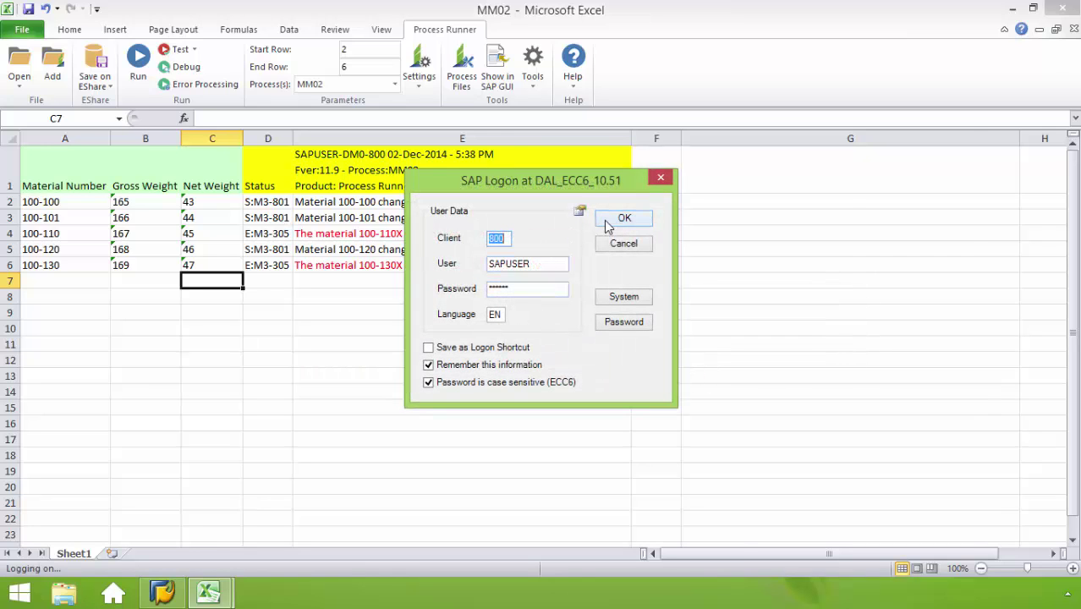
left_click(612, 222)
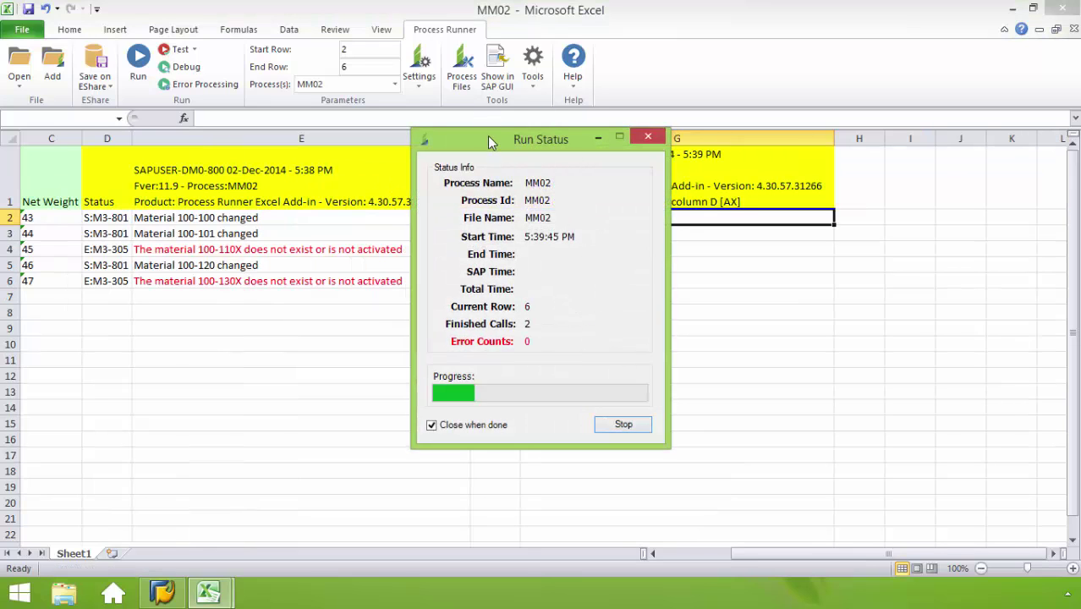
left_click_drag(488, 133, 722, 397)
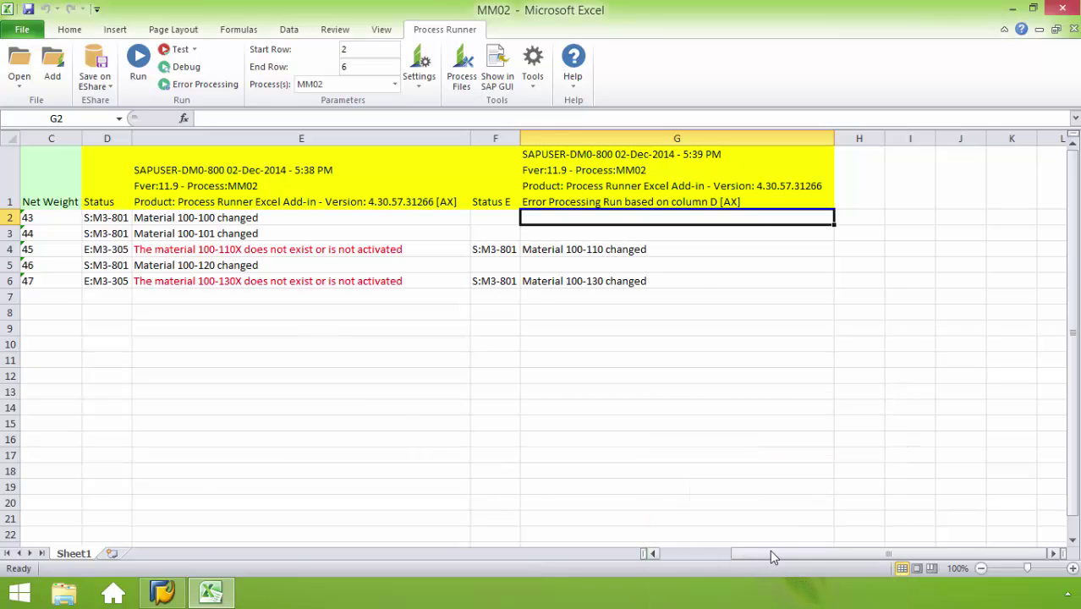
left_click_drag(767, 553, 719, 556)
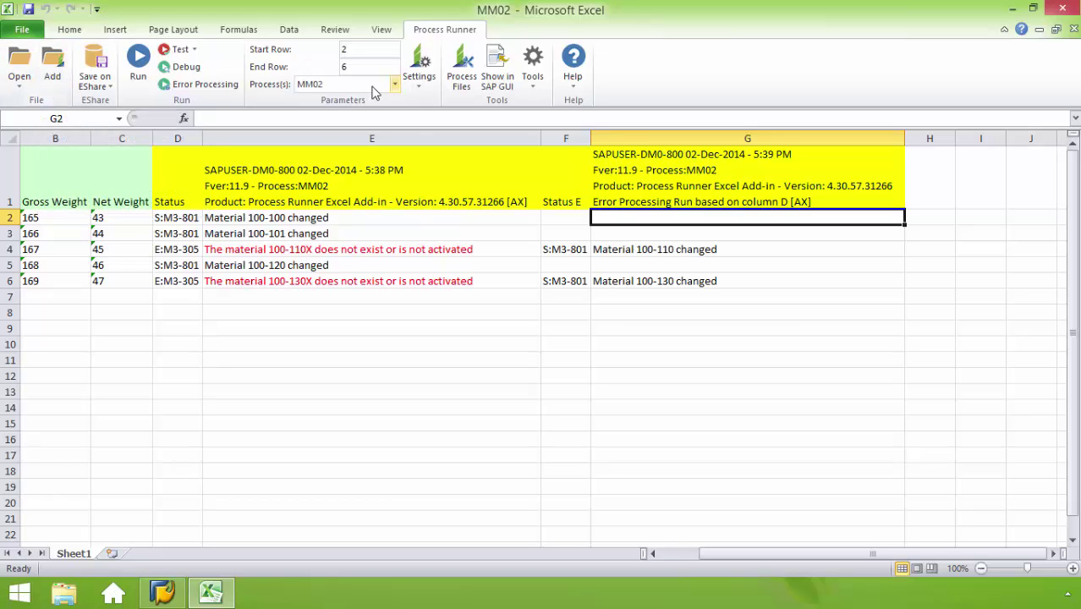
left_click(395, 85)
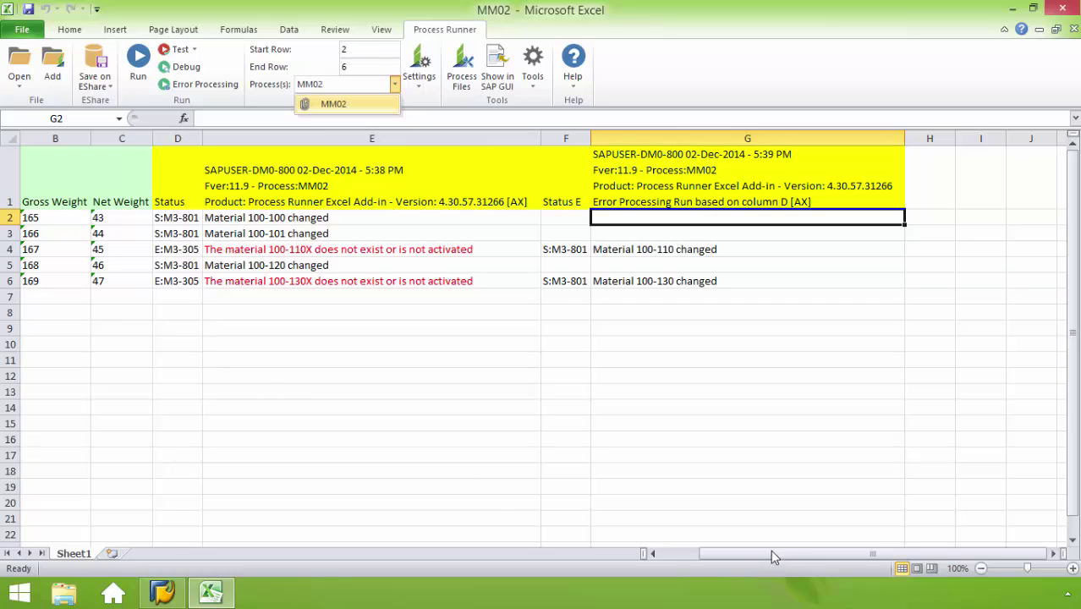
left_click_drag(770, 549, 744, 551)
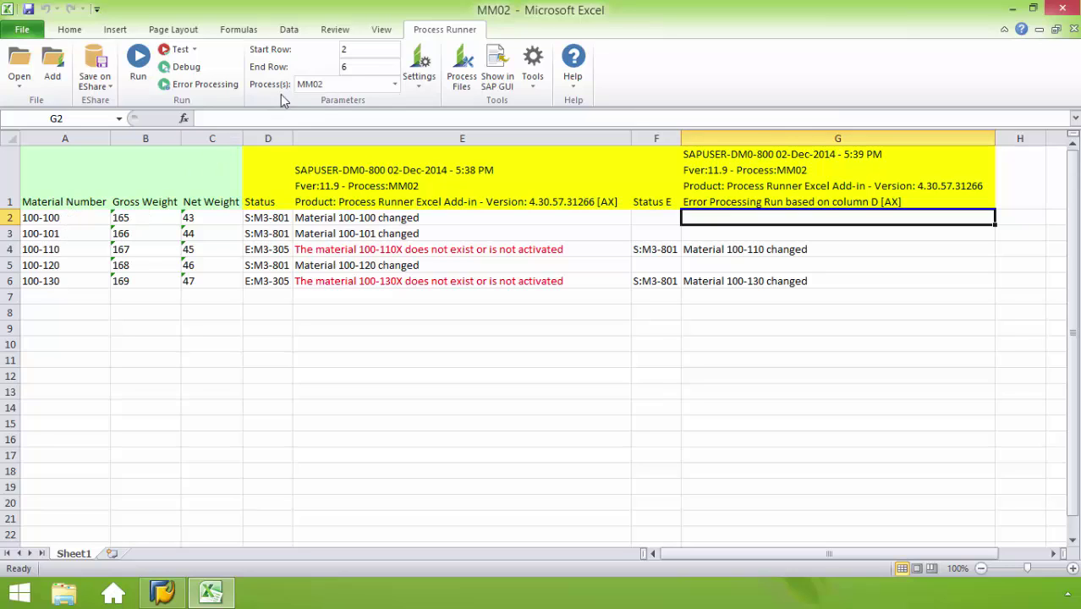
left_click(394, 83)
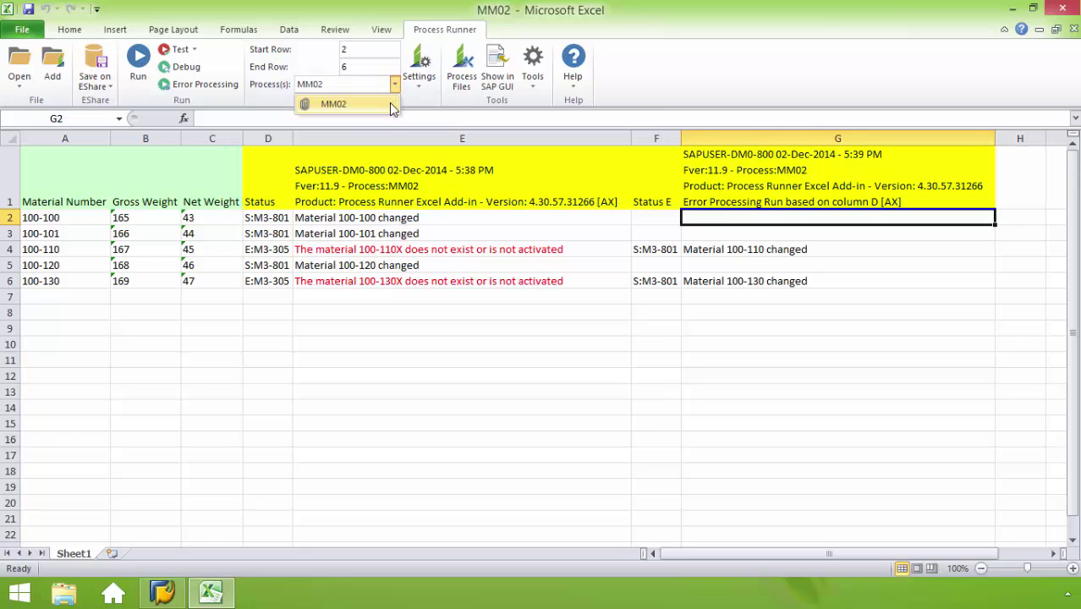
left_click(317, 103)
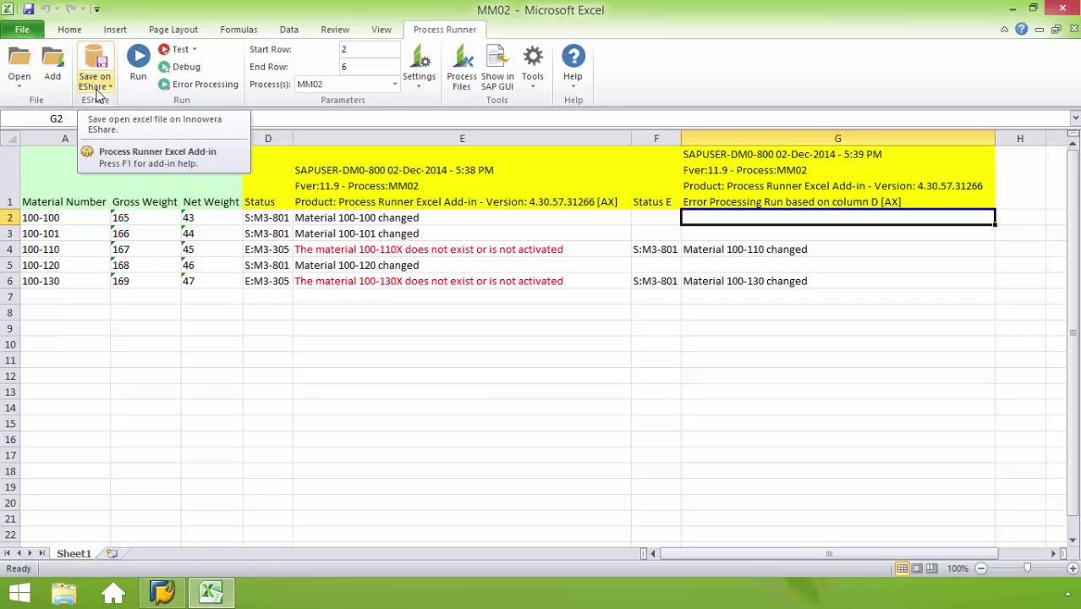
left_click(436, 80)
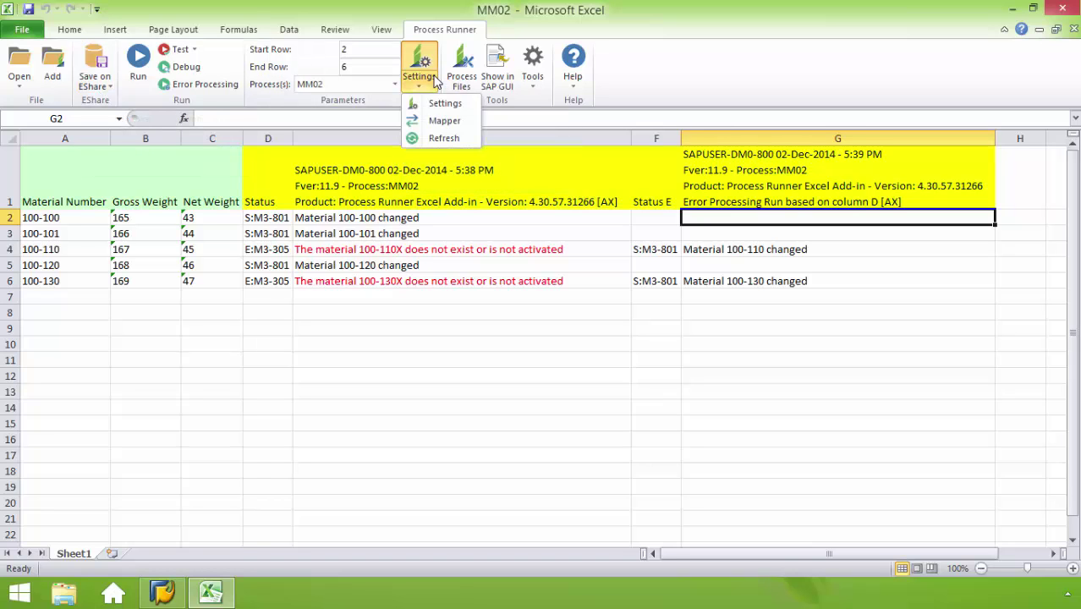
left_click(441, 103)
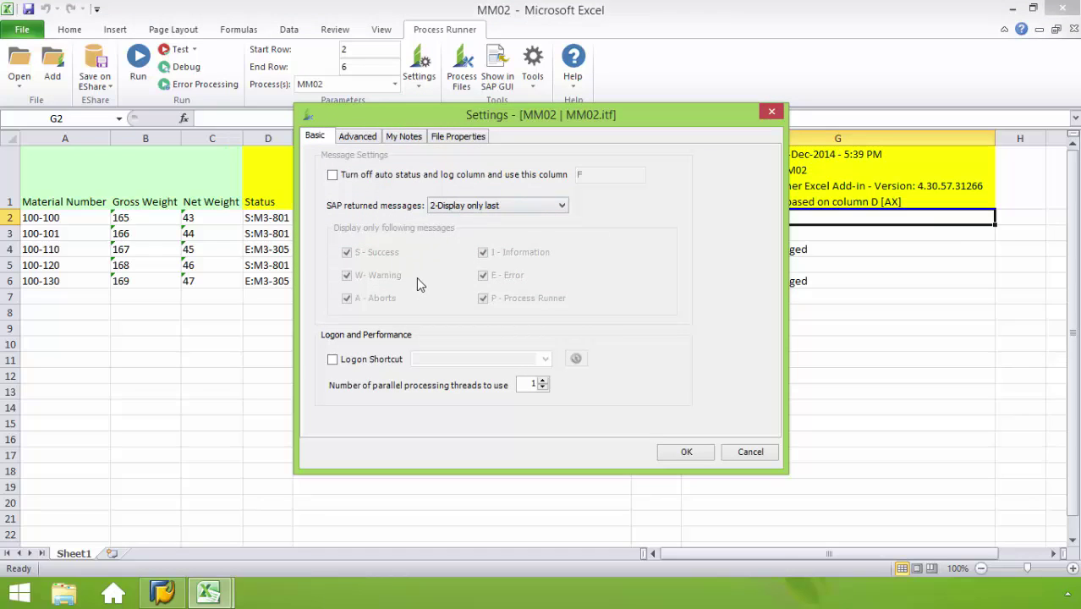
left_click(358, 136)
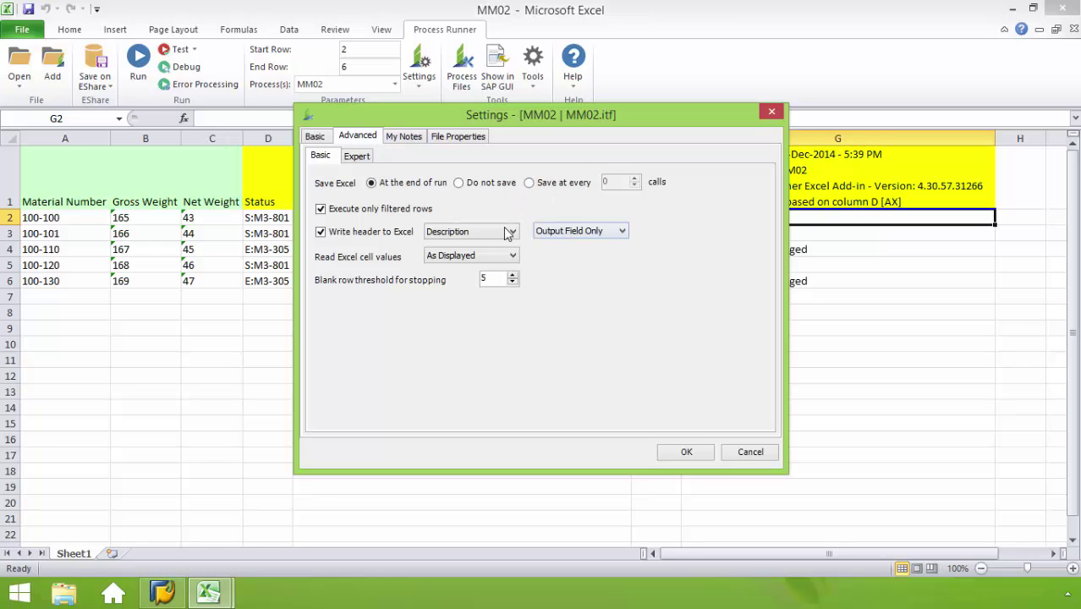
left_click(403, 137)
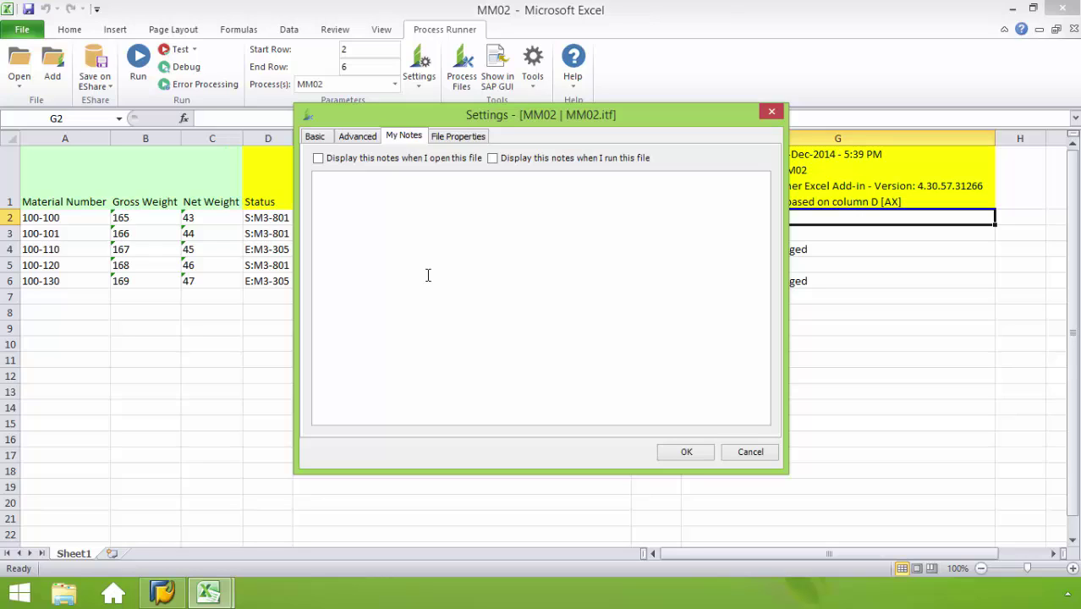
left_click(456, 139)
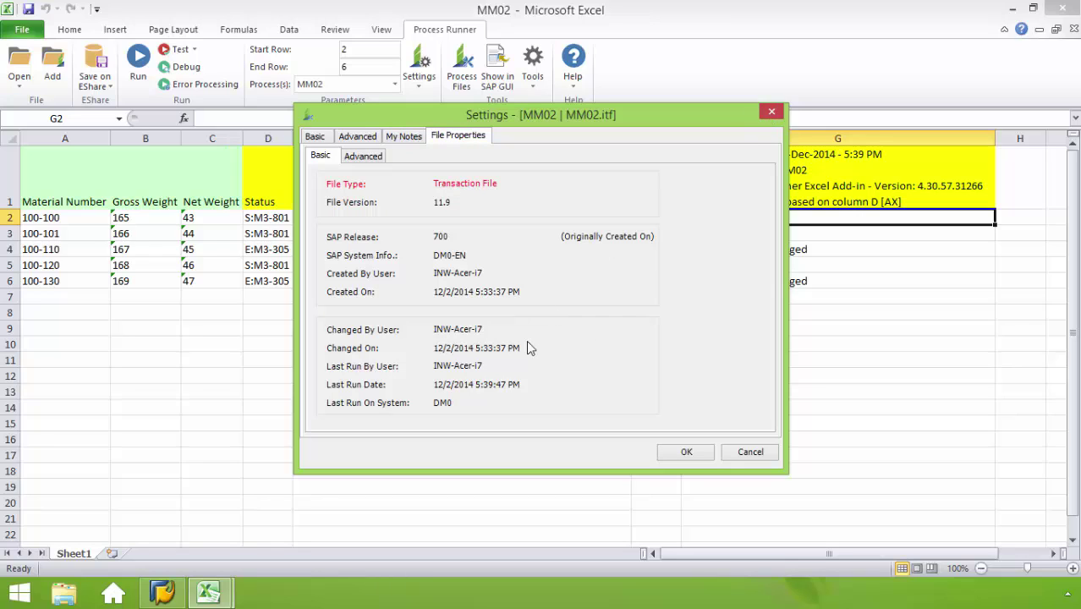
left_click(771, 112)
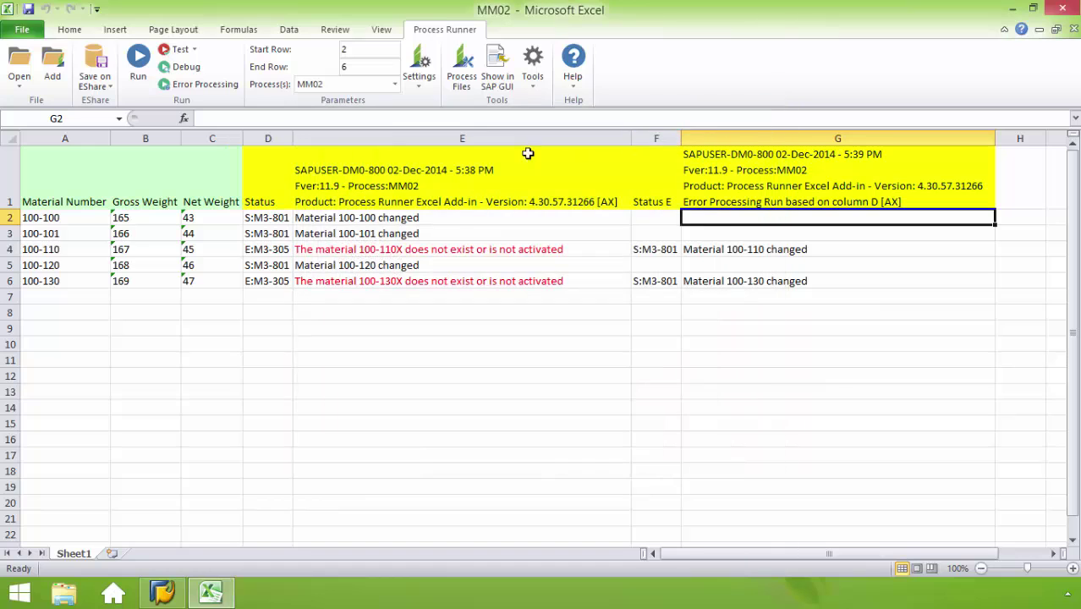
left_click(418, 80)
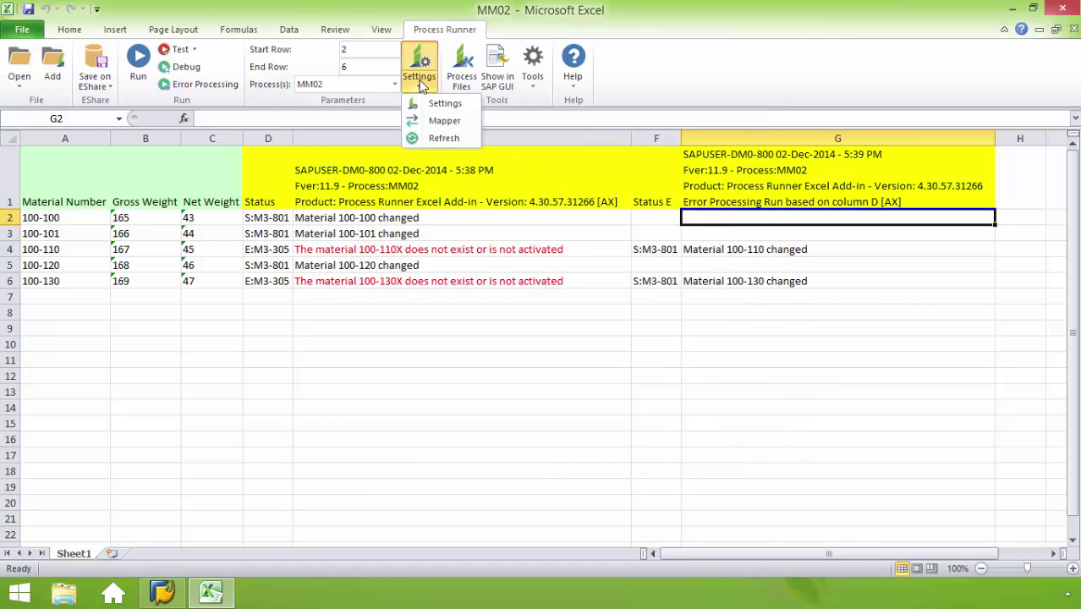
left_click(441, 120)
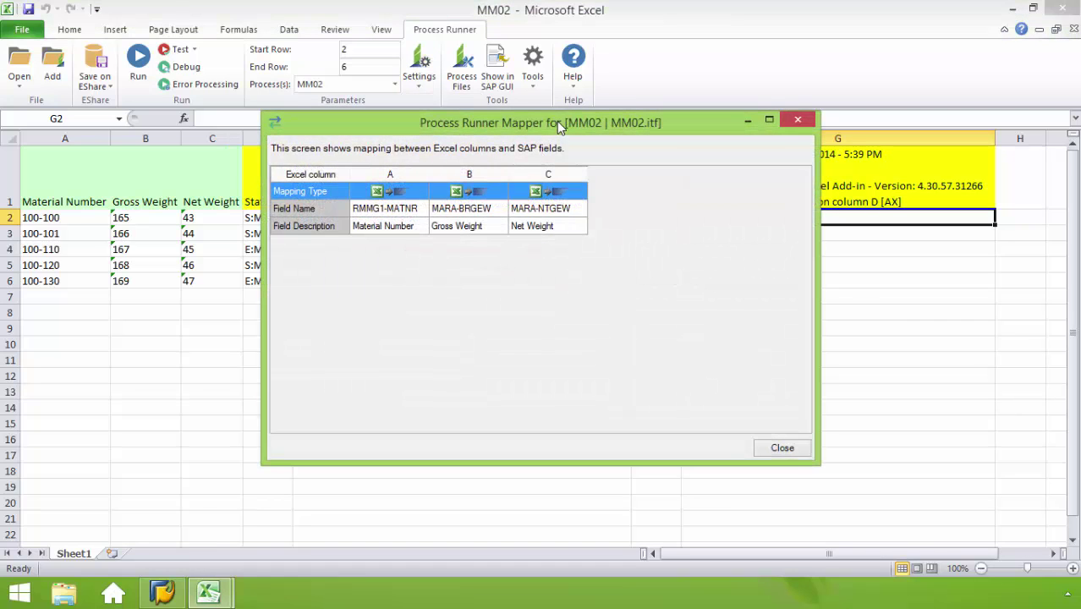
left_click_drag(557, 121, 622, 259)
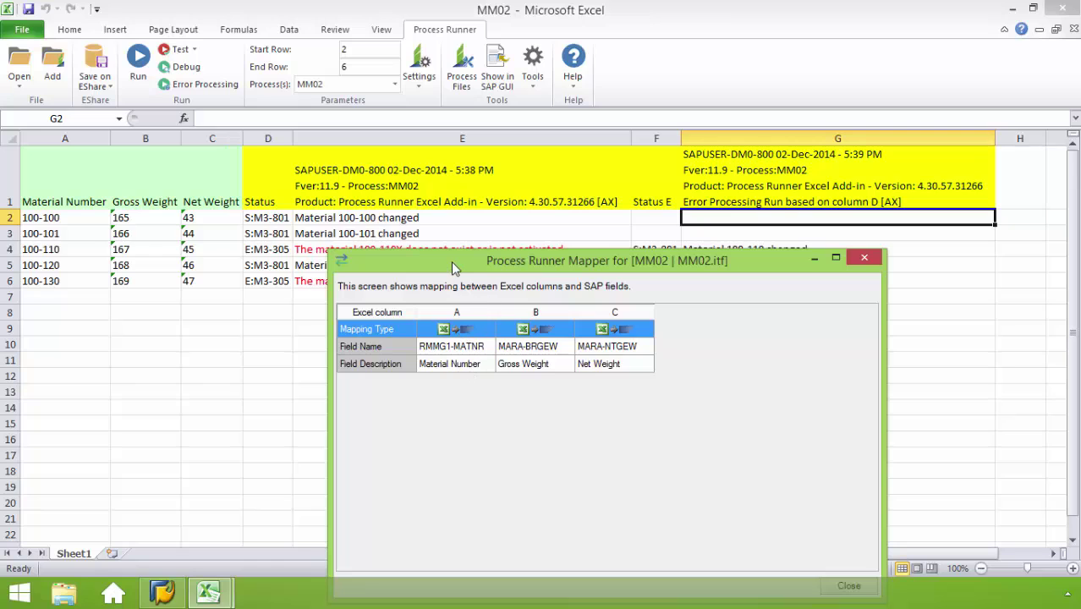
left_click_drag(451, 260, 504, 276)
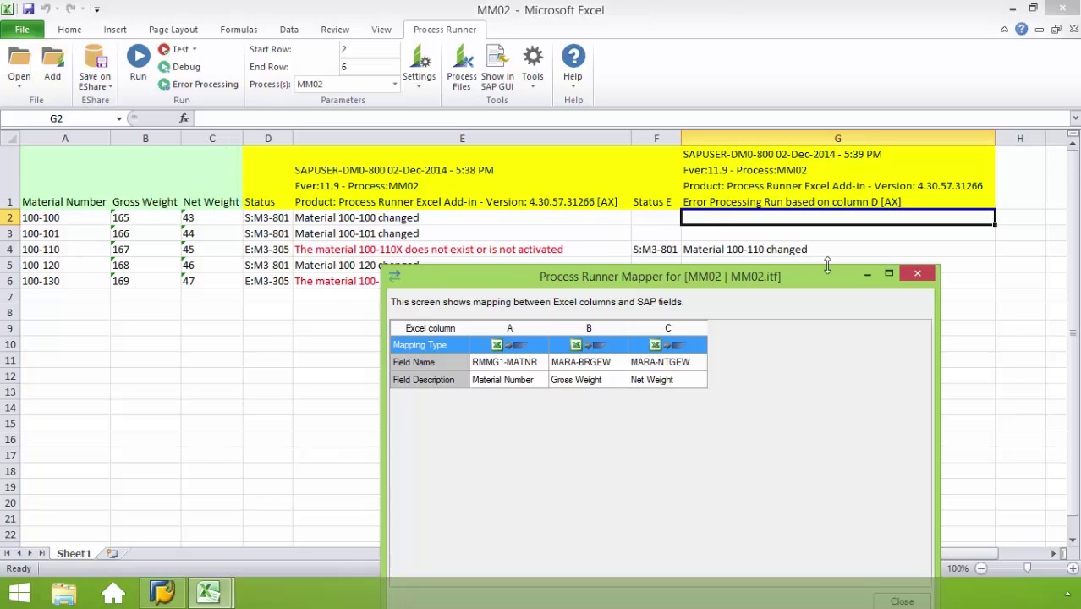
left_click(915, 271)
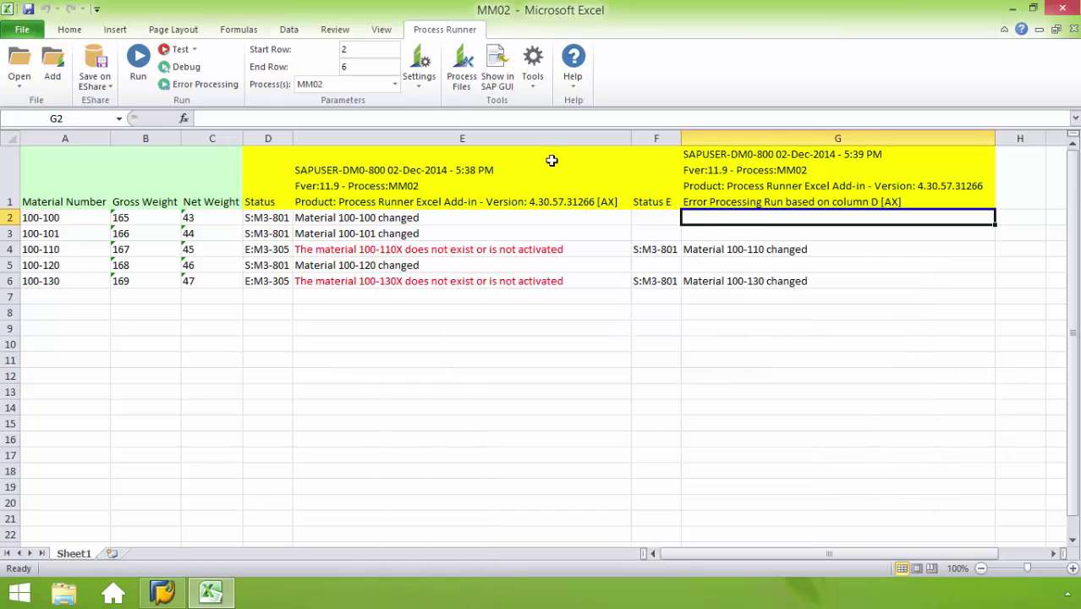
left_click(420, 88)
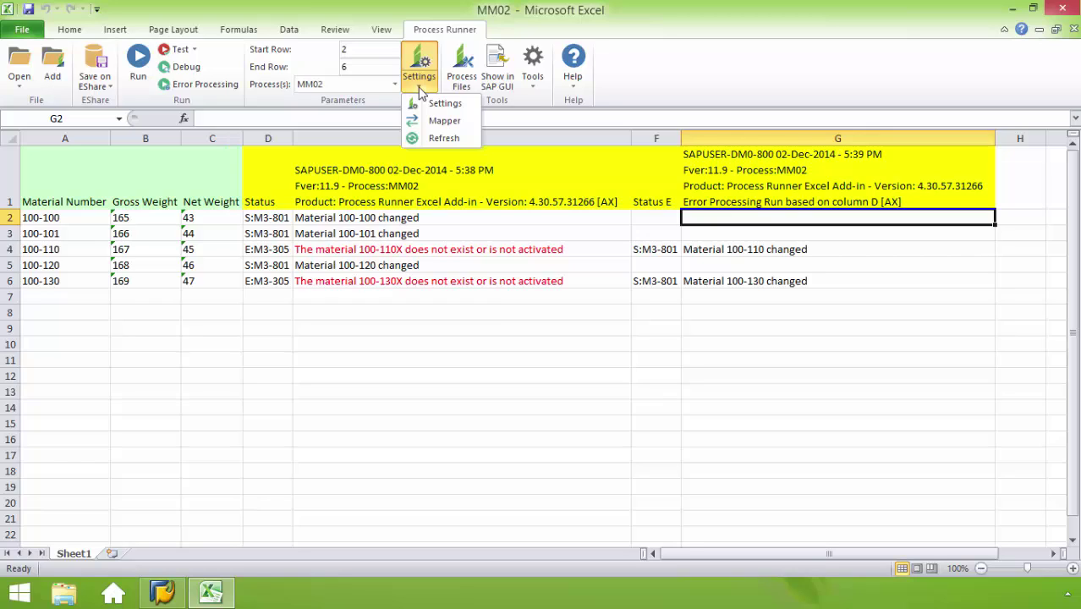
left_click(460, 74)
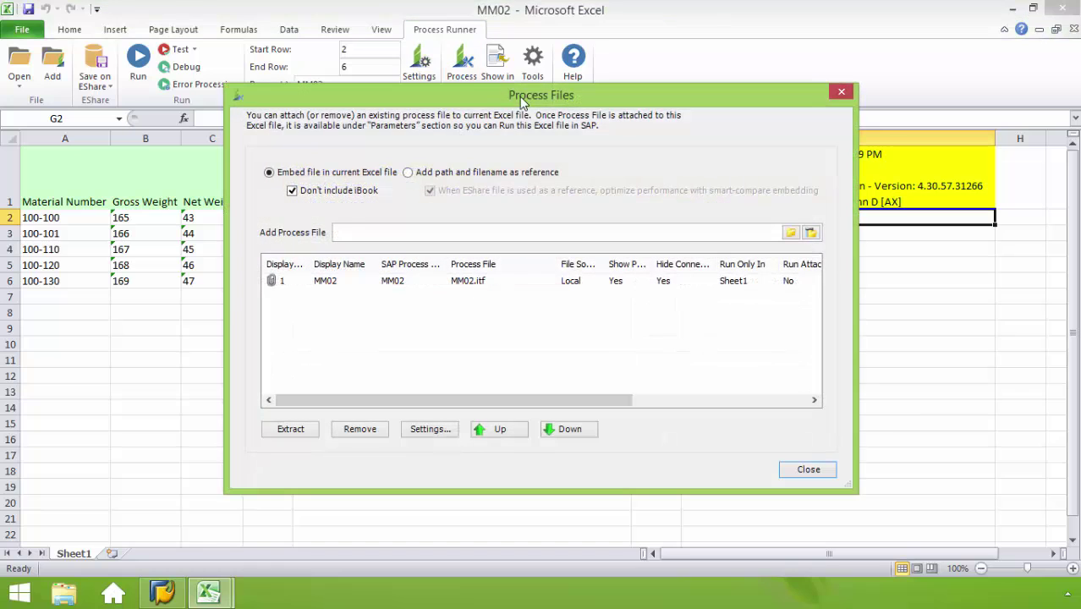
left_click_drag(592, 96, 680, 192)
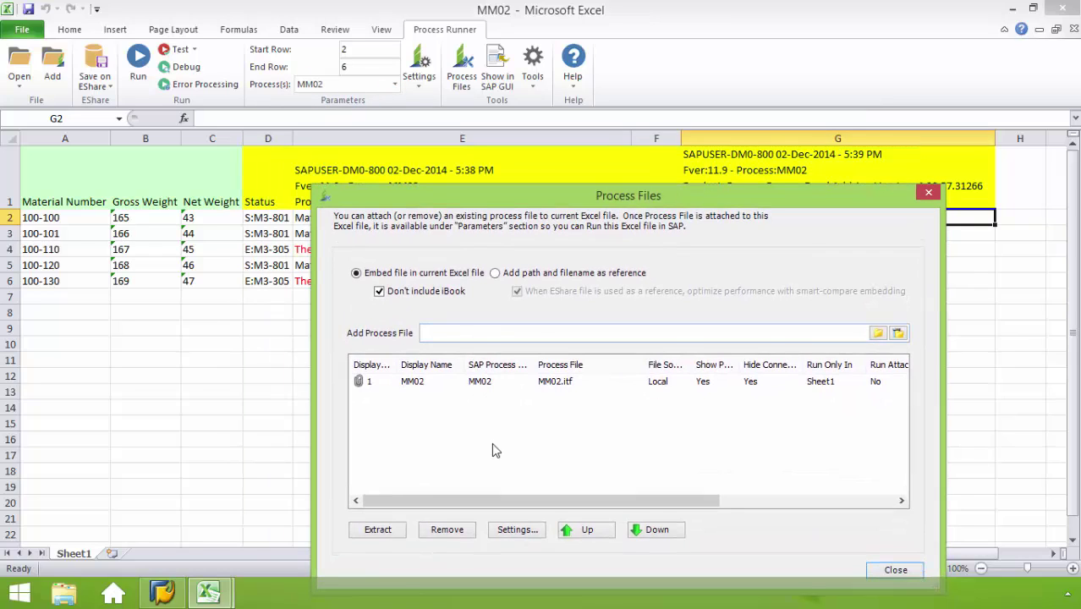
left_click(415, 382)
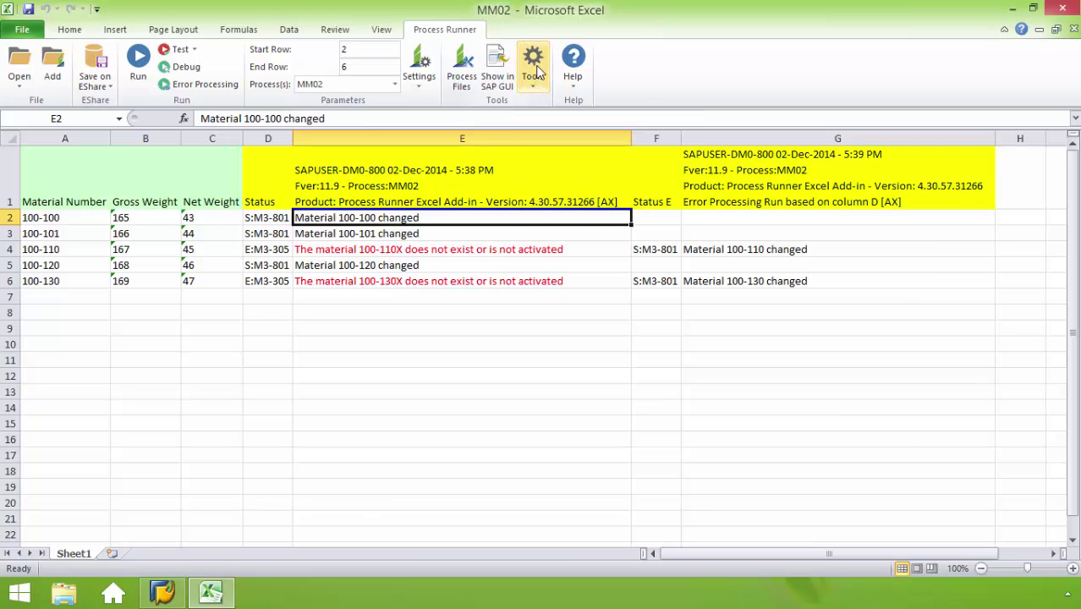
left_click(536, 73)
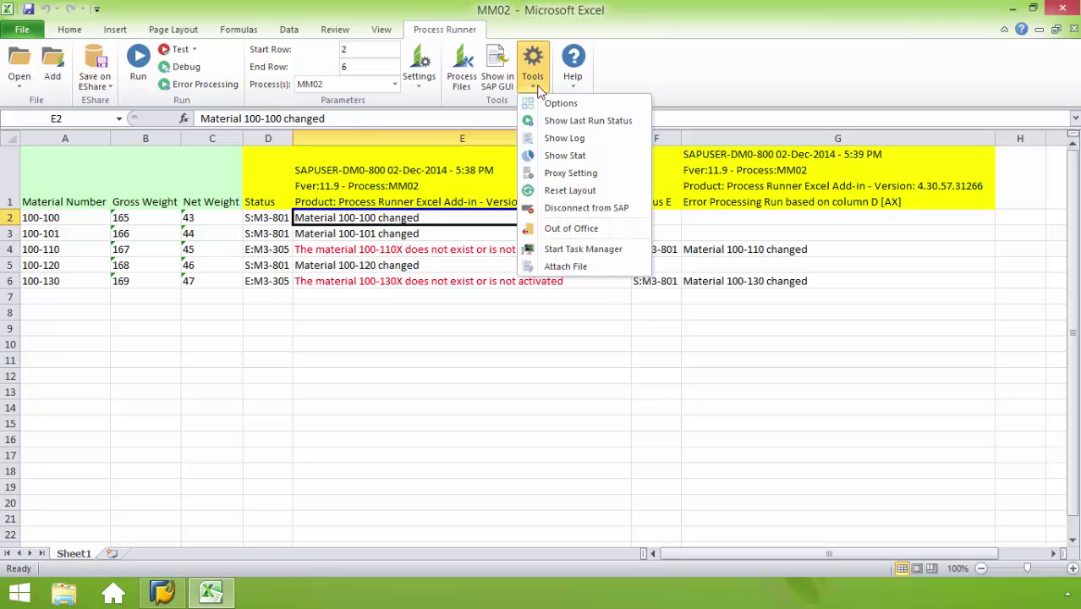
left_click(547, 108)
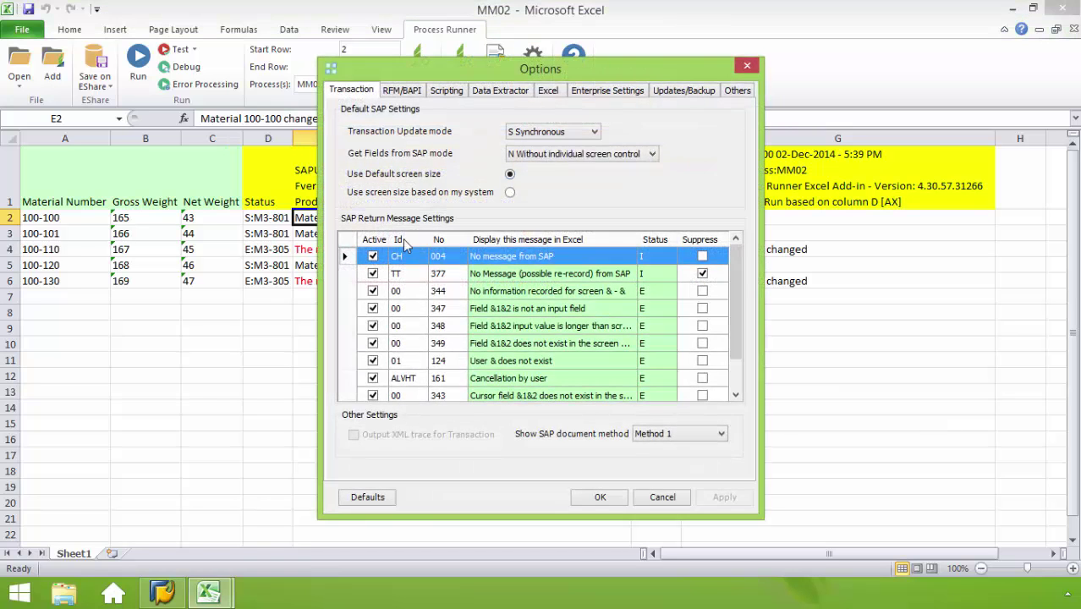
left_click(402, 90)
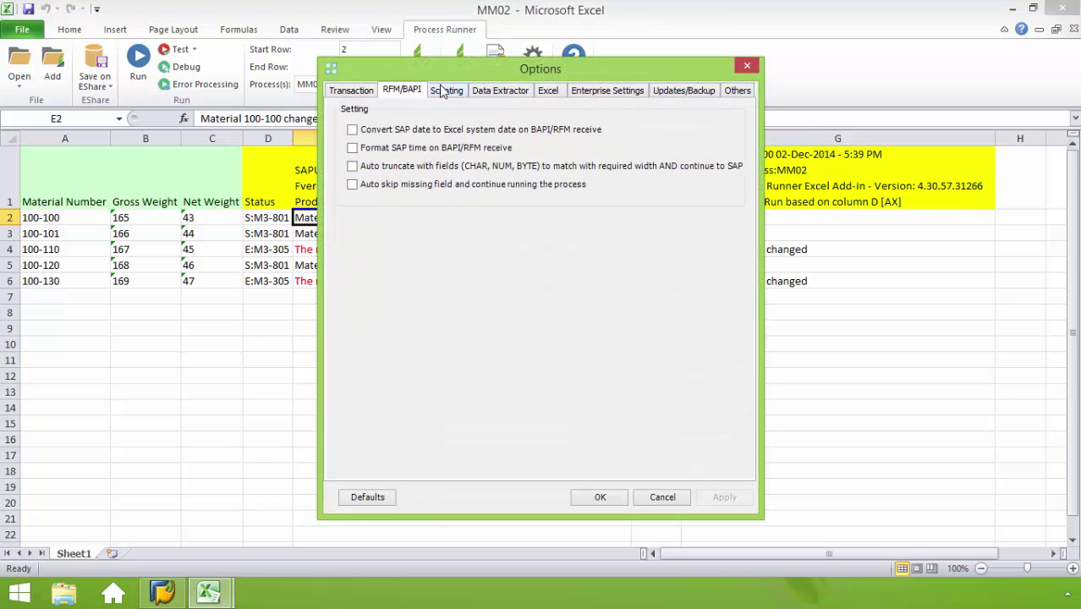
left_click(444, 90)
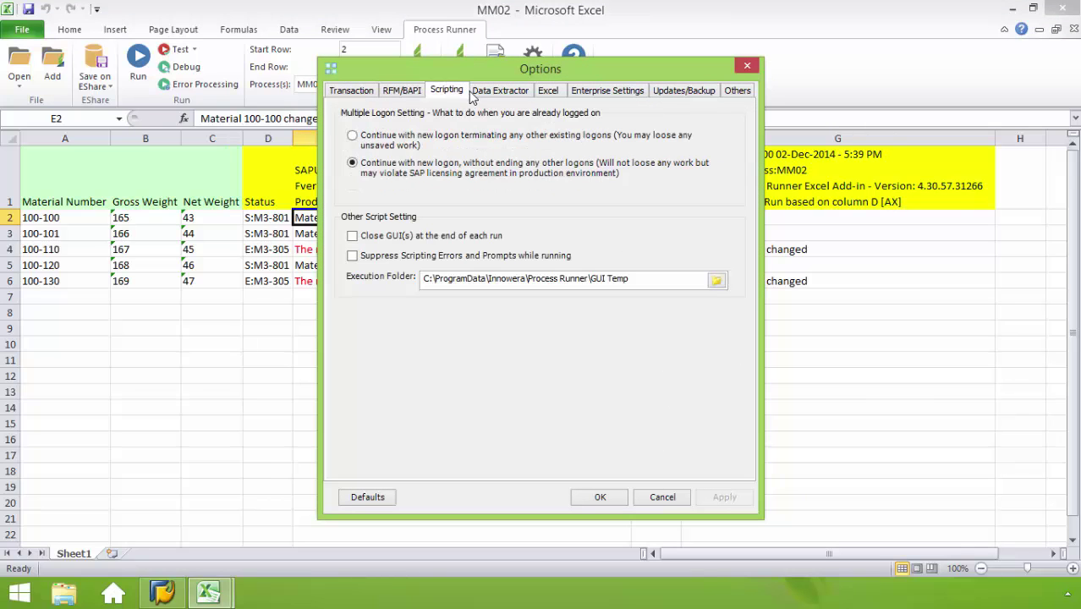
left_click(747, 65)
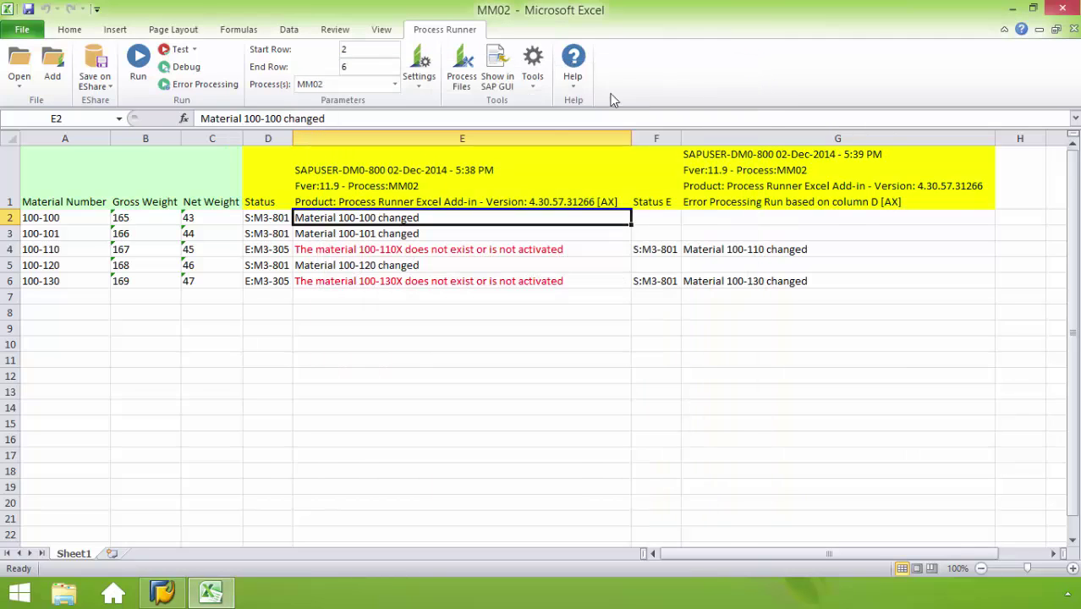
left_click(532, 67)
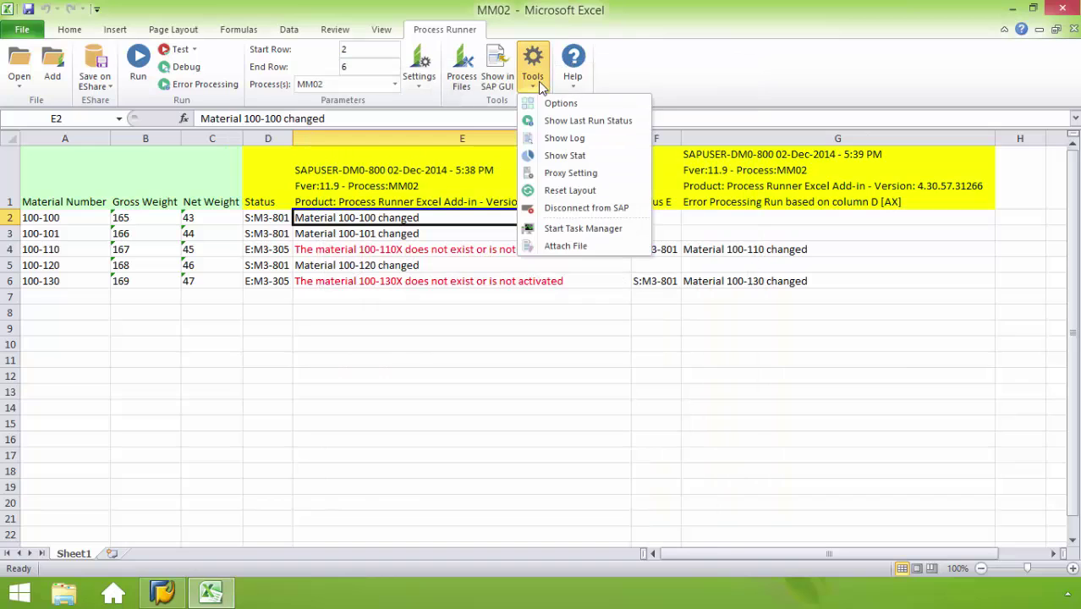
left_click(566, 122)
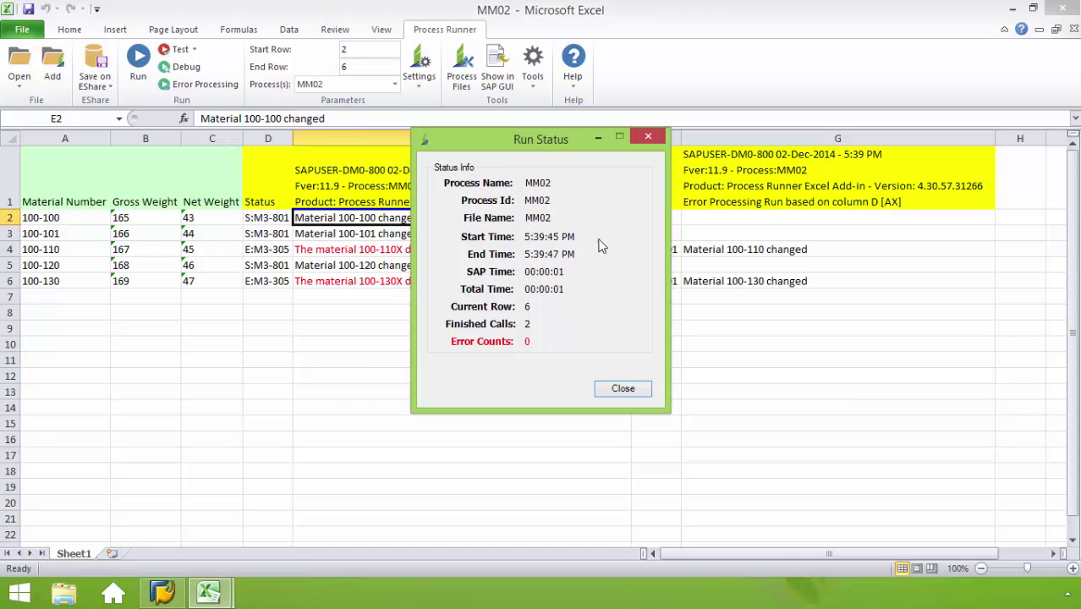
left_click(646, 136)
left_click(533, 76)
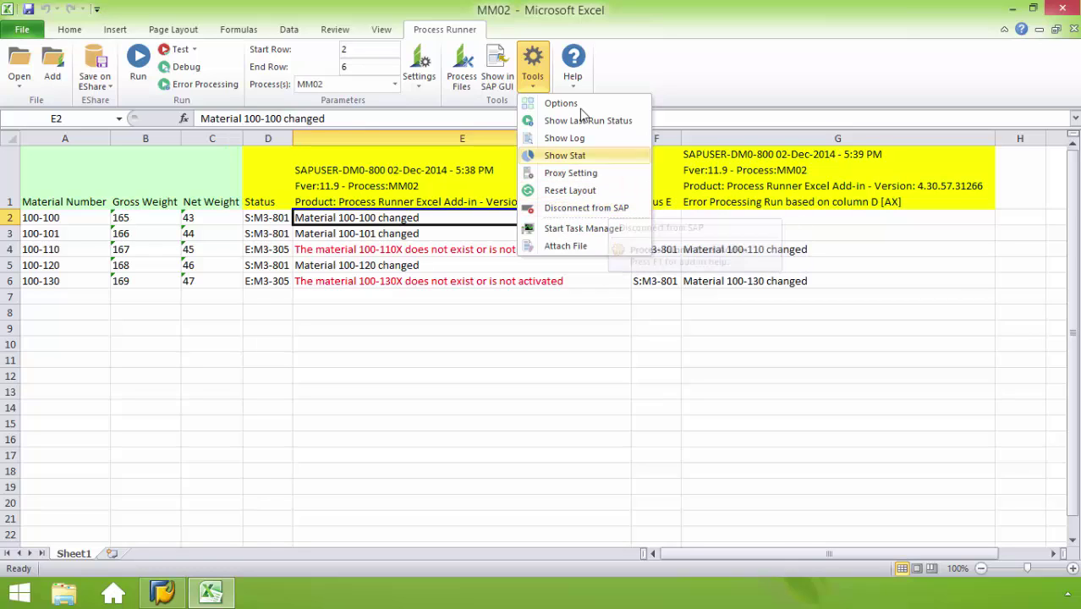
left_click(575, 68)
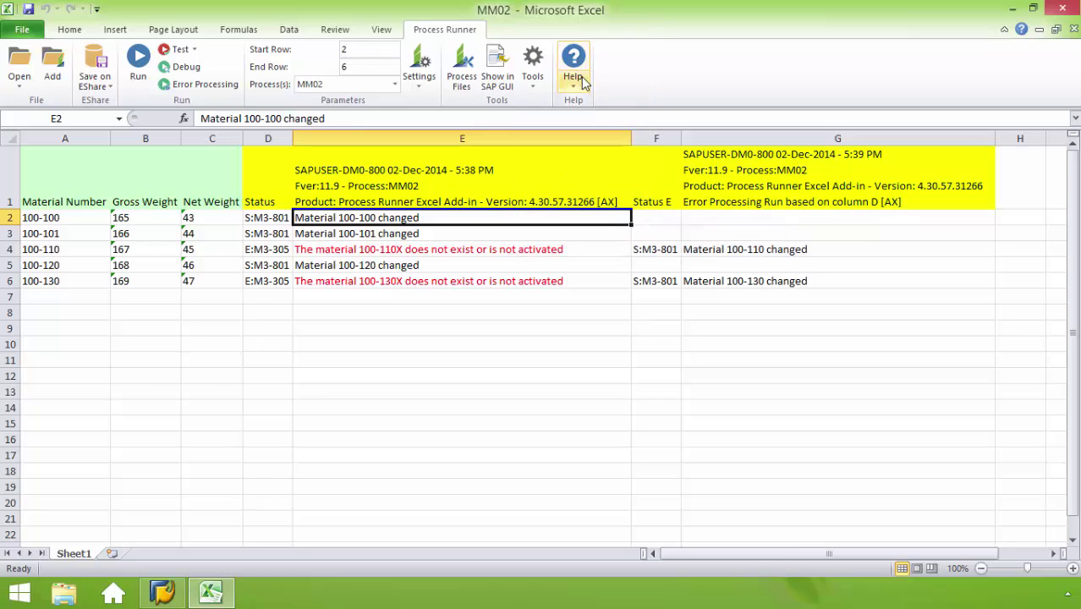